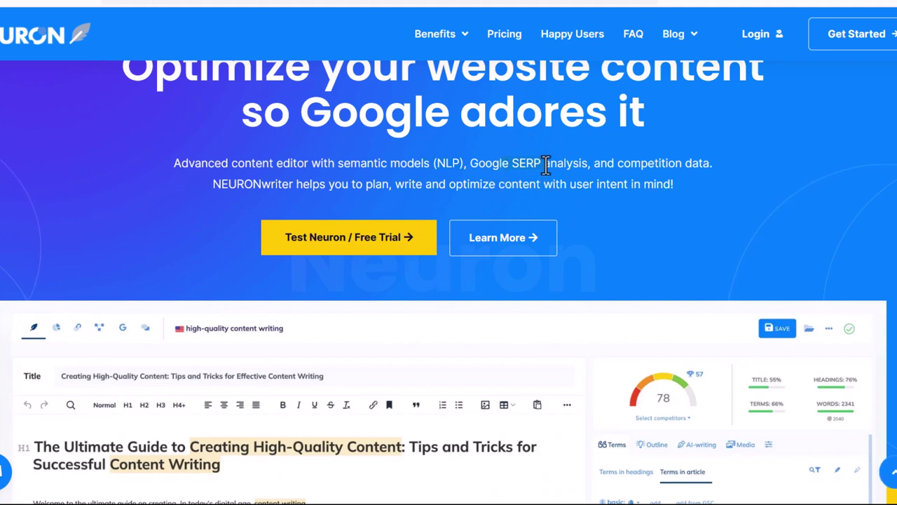
# - Look through the NEURONwriter home page, including the editor preview, NLP features, WebWave case study, community figures and customer reviews
pyautogui.scroll(-7, 546, 168)
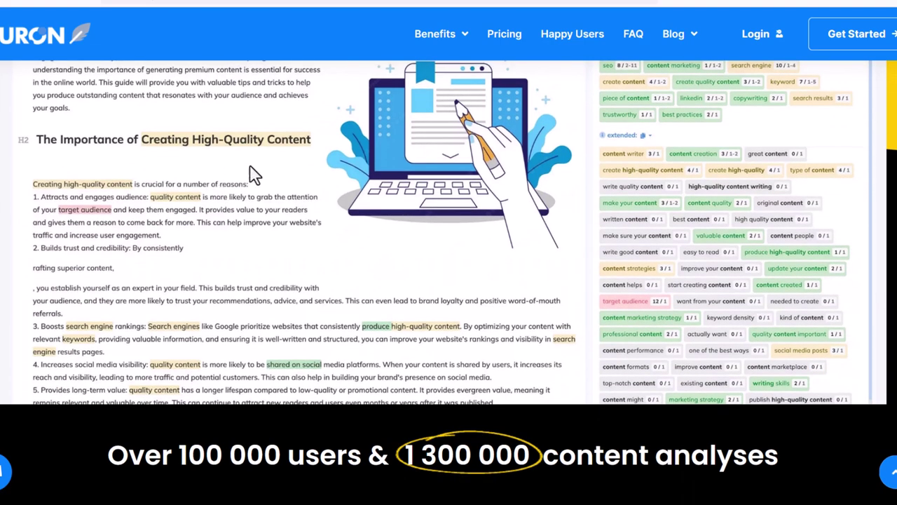
pyautogui.scroll(7, 326, 235)
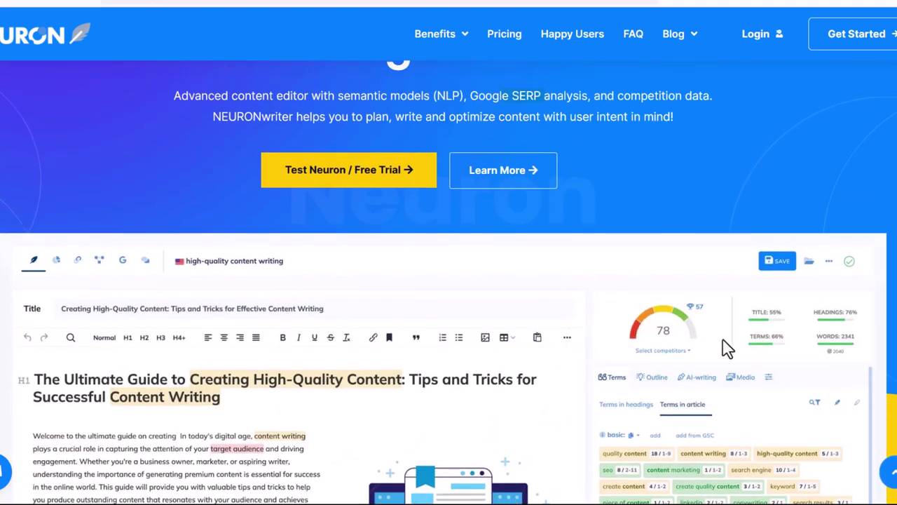
pyautogui.scroll(-5, 415, 364)
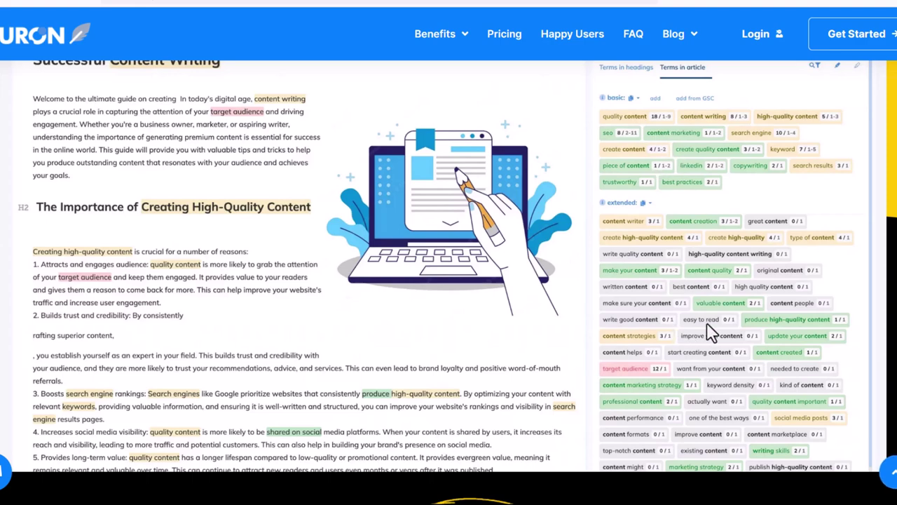
pyautogui.scroll(5, 708, 330)
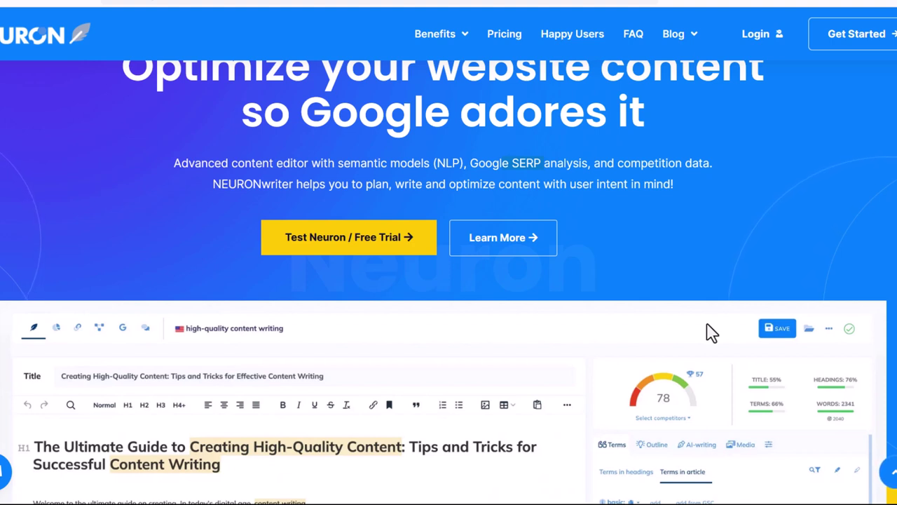
pyautogui.scroll(-2, 709, 333)
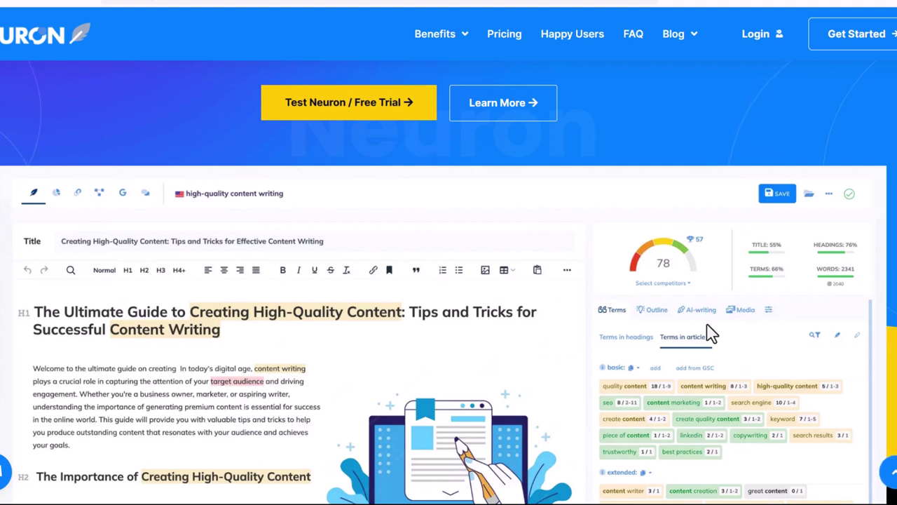
pyautogui.scroll(-12, 709, 335)
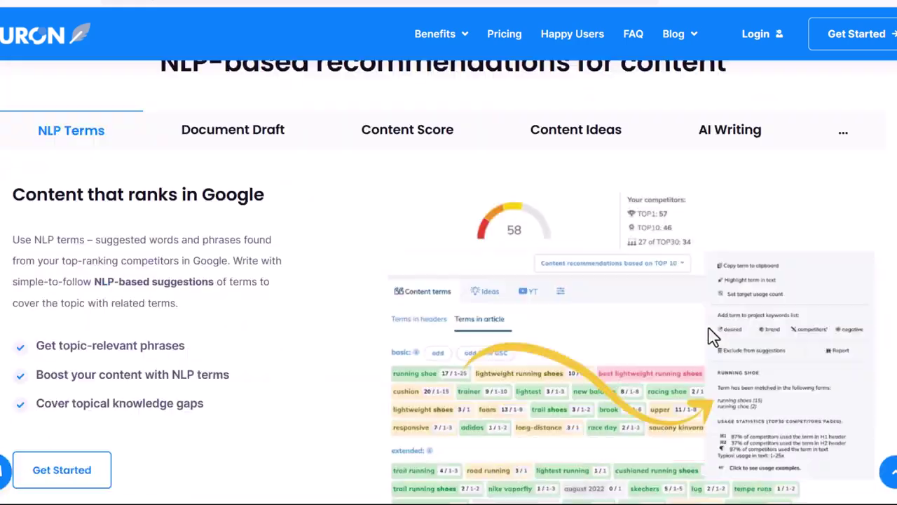
pyautogui.scroll(-15, 709, 336)
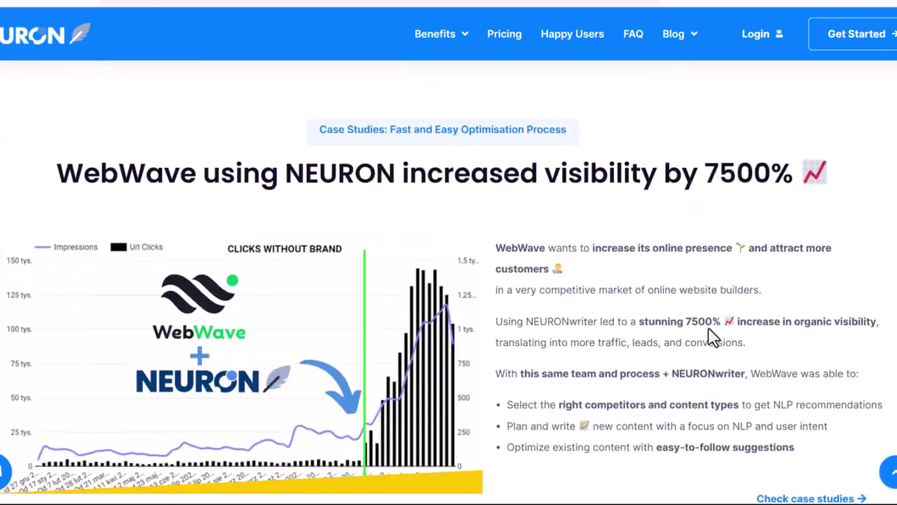
pyautogui.scroll(-15, 710, 337)
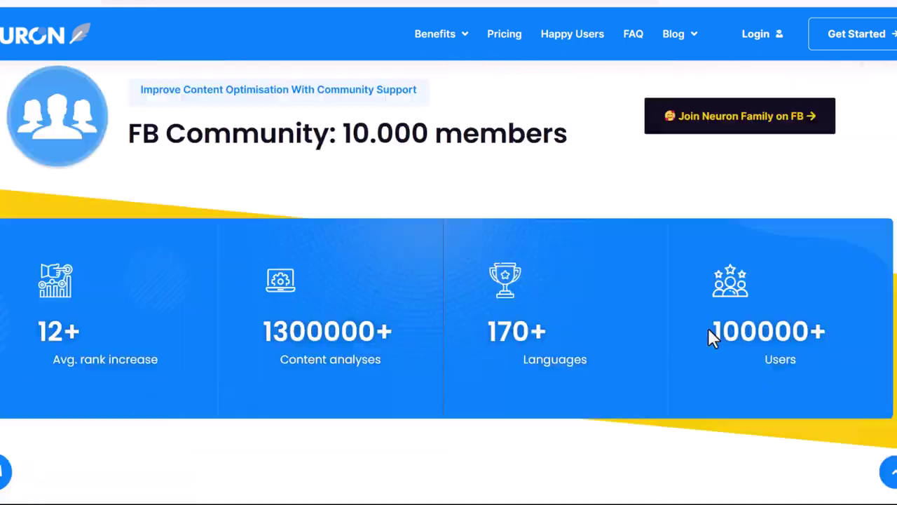
pyautogui.scroll(-15, 713, 339)
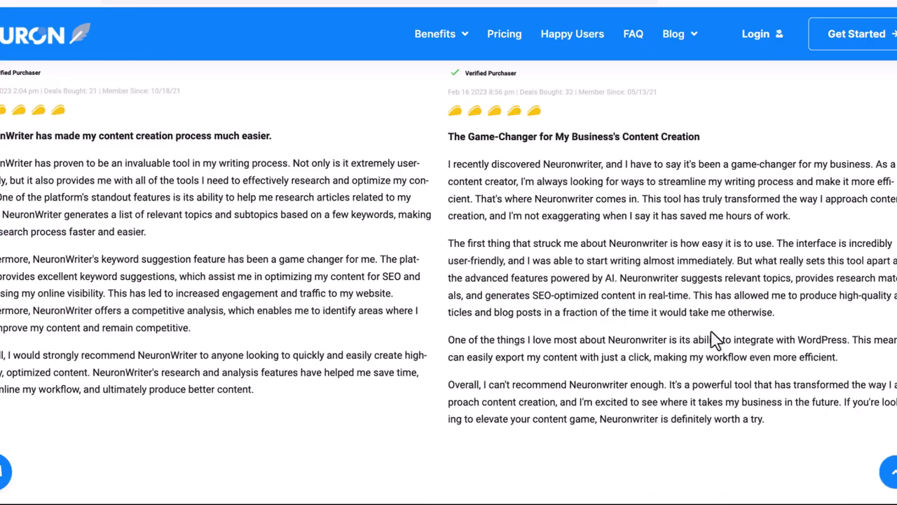
pyautogui.scroll(-3, 713, 339)
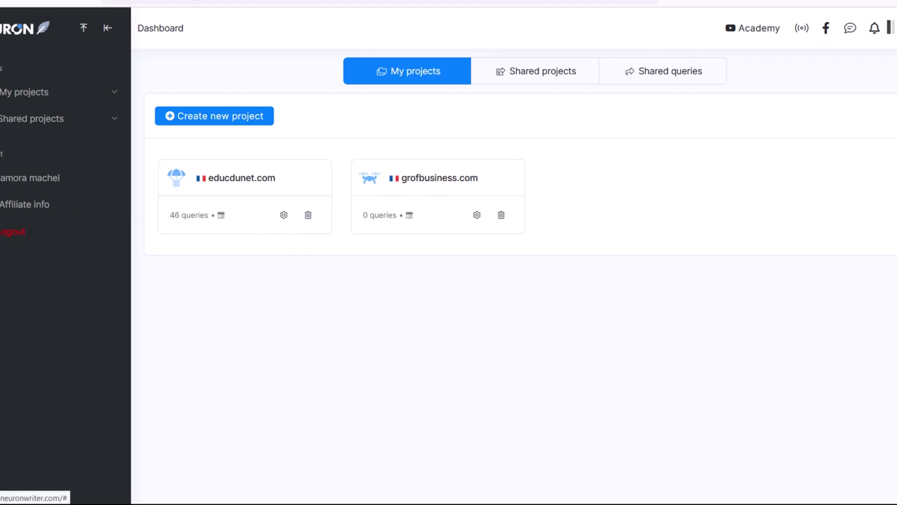
# - Open the profile page and examine the subscription details and the monthly limits for content writer and AI credits
pyautogui.moveTo(885, 35)
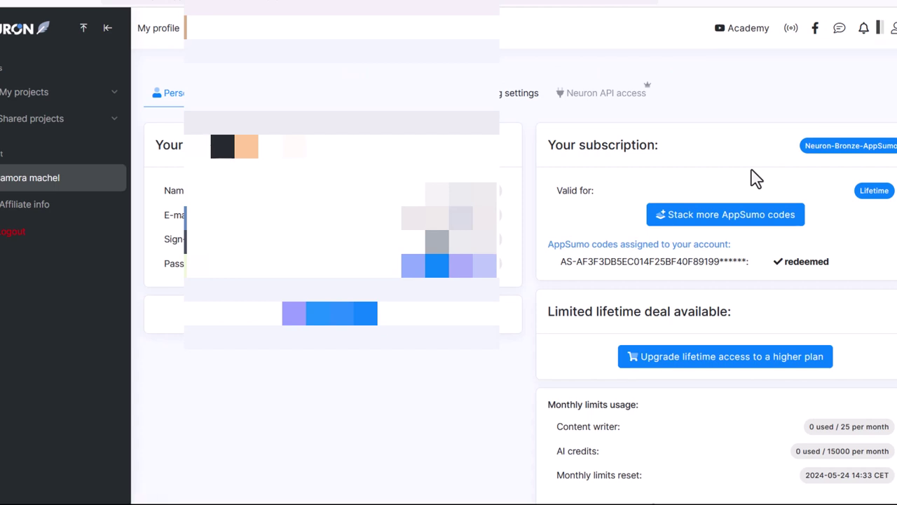
pyautogui.scroll(-2, 809, 399)
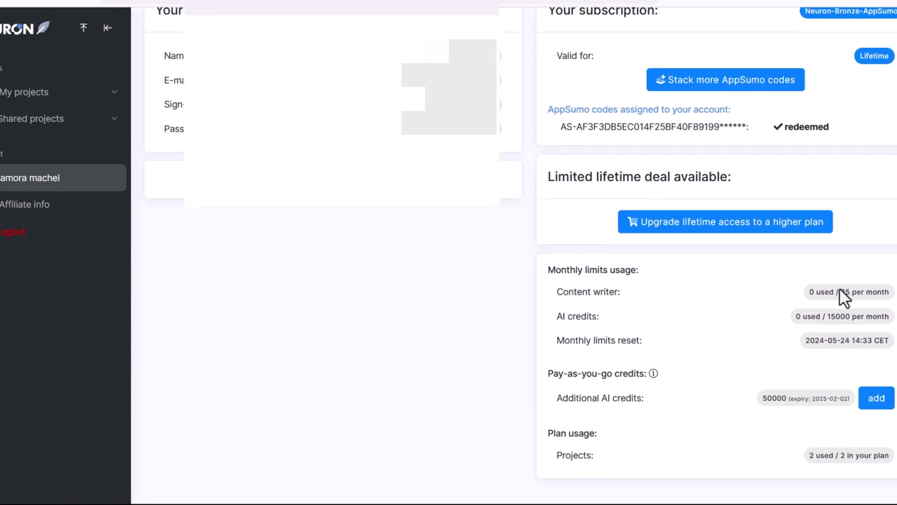
pyautogui.moveTo(842, 293); pyautogui.dragTo(854, 292)
pyautogui.moveTo(831, 316); pyautogui.dragTo(866, 316)
pyautogui.scroll(2, 878, 347)
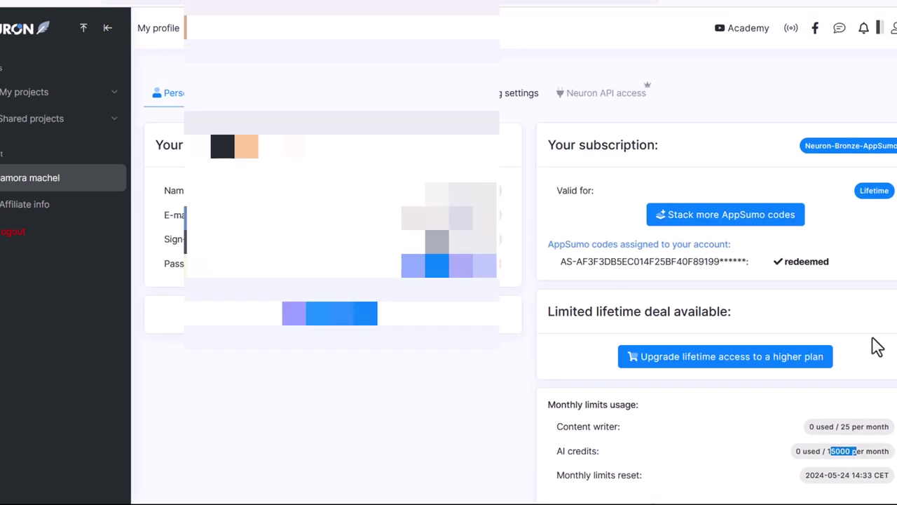
# - Open the educdunet.com project and review its list of completed content queries
pyautogui.click(21, 102)
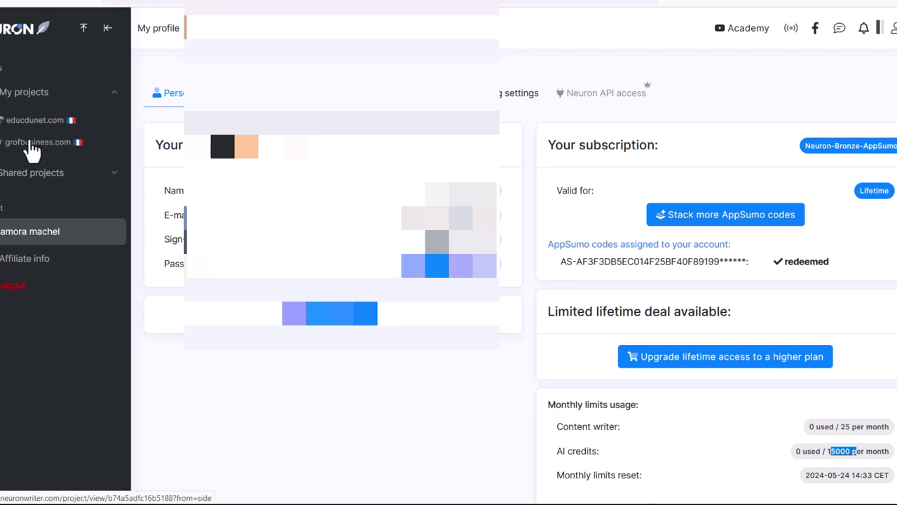
pyautogui.click(33, 142)
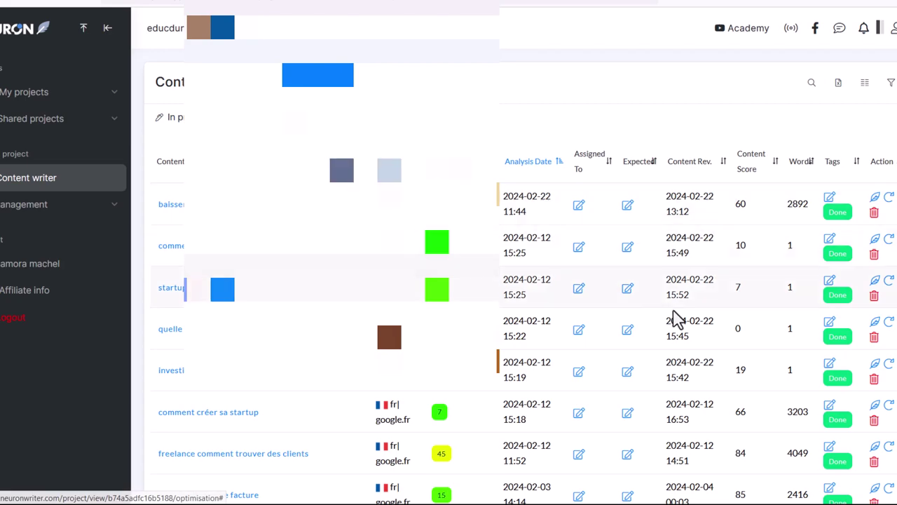
pyautogui.scroll(-10, 744, 302)
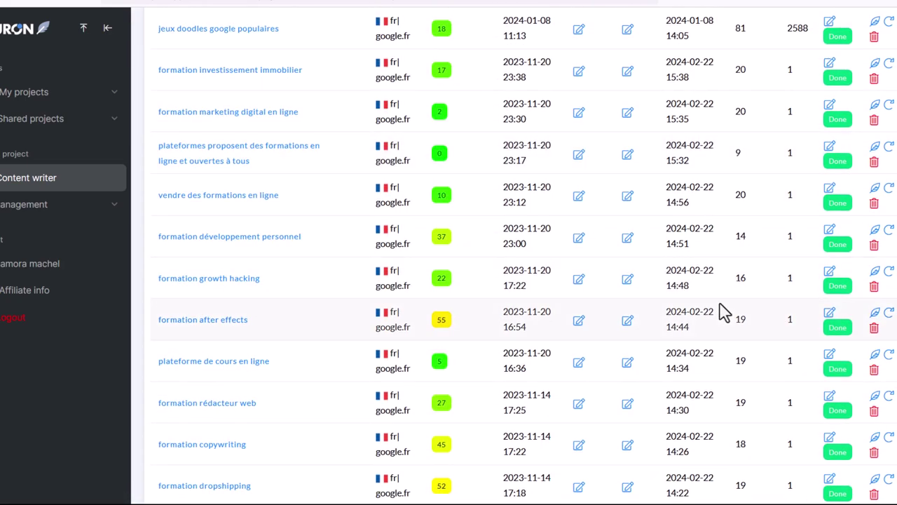
pyautogui.scroll(-5, 724, 312)
pyautogui.scroll(15, 729, 310)
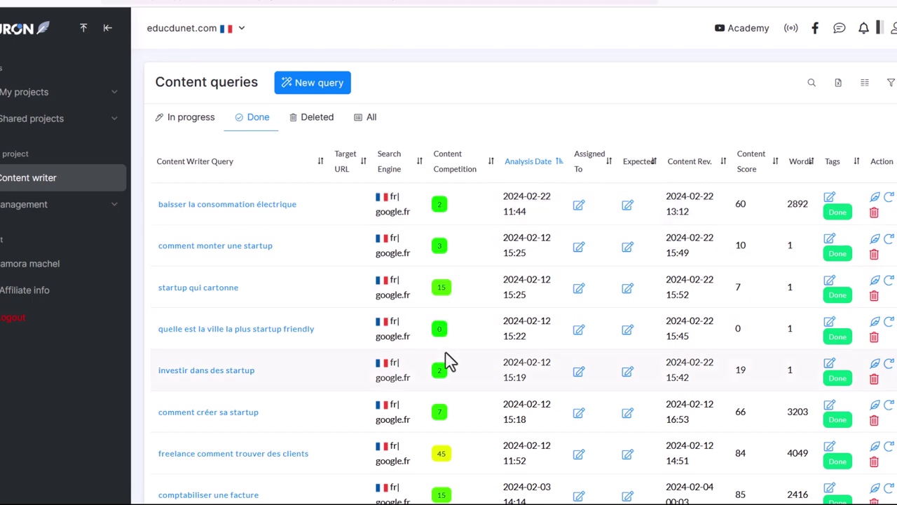
pyautogui.scroll(-5, 451, 356)
pyautogui.scroll(6, 411, 277)
# - Start a new content query for "Créer et monétiser un blog en 2024" with France as the country and French as the language
pyautogui.click(321, 89)
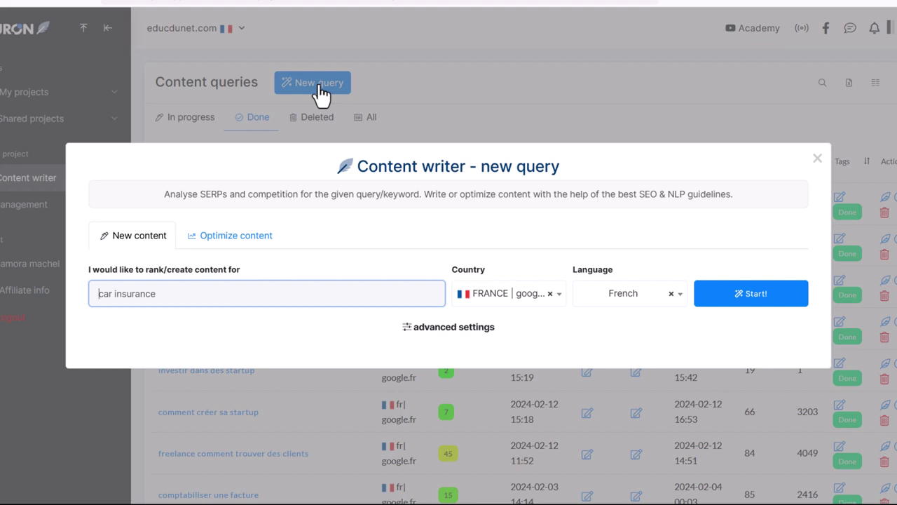
pyautogui.write('Créer et mont')
pyautogui.press('BackSpace')
pyautogui.write('étiser un ')
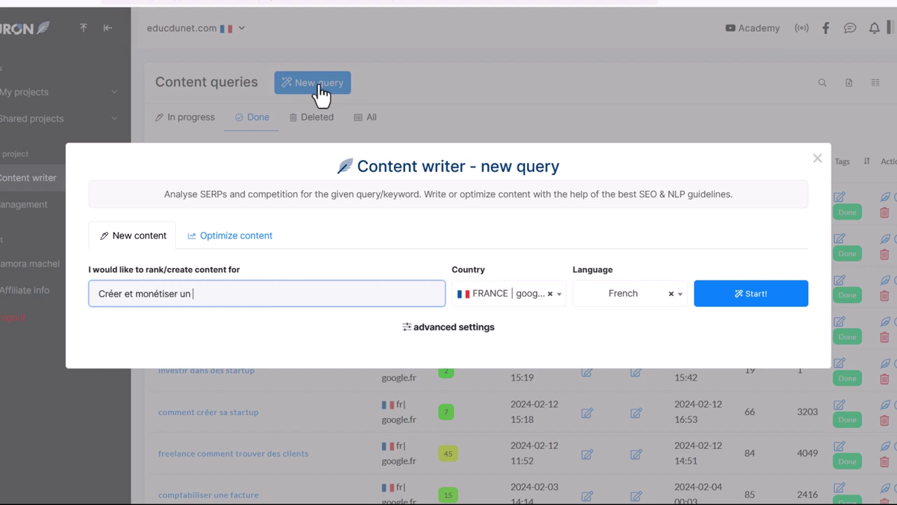
pyautogui.write('blog en 2024')
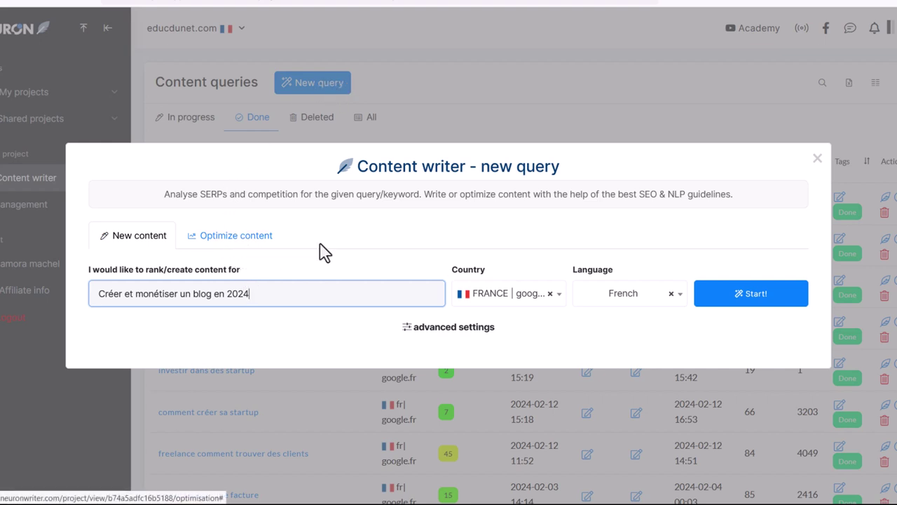
pyautogui.click(743, 298)
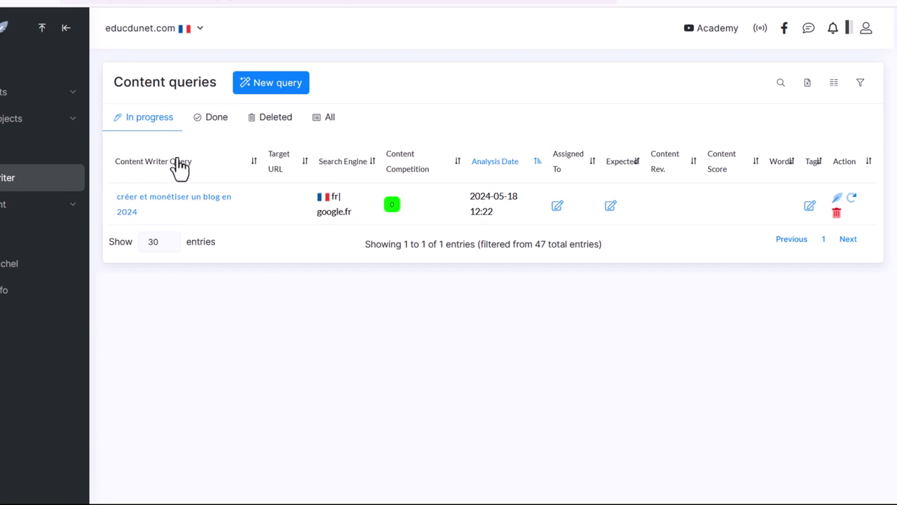
# - Open the query "créer et monétiser un blog en 2024" and review the ranked competitor pages offered as references
pyautogui.click(207, 206)
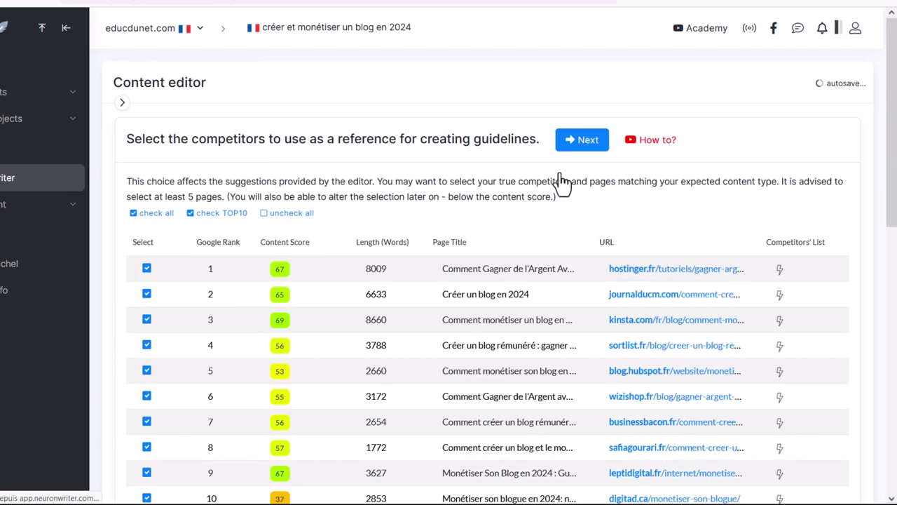
pyautogui.scroll(-3, 431, 266)
pyautogui.scroll(2, 300, 199)
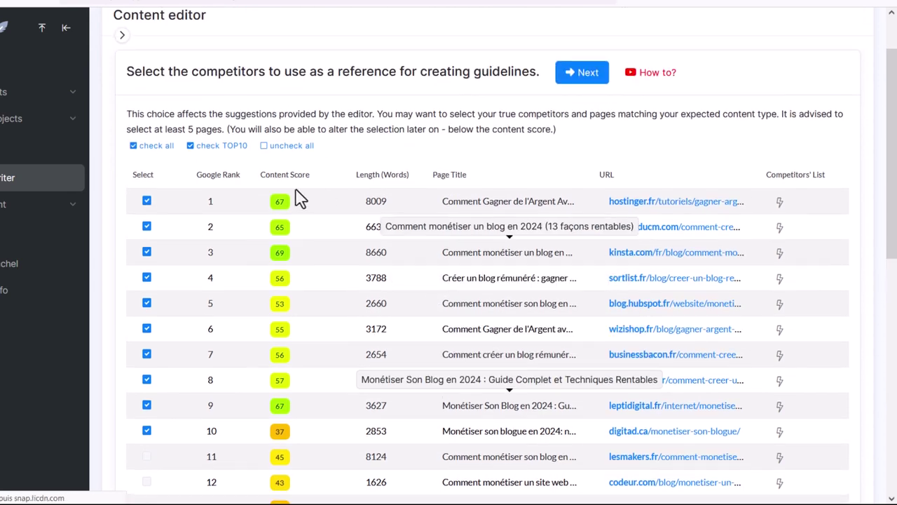
pyautogui.scroll(-4, 188, 248)
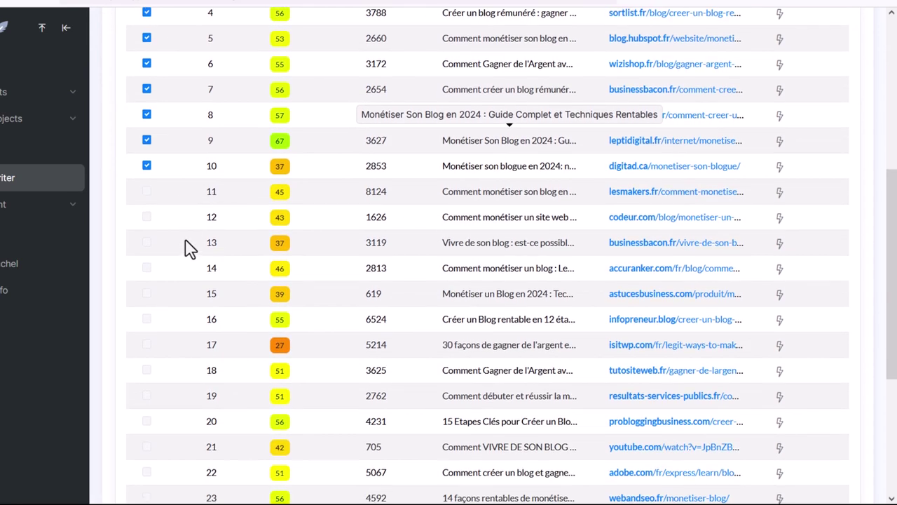
pyautogui.scroll(-2, 190, 249)
pyautogui.scroll(1, 192, 245)
pyautogui.scroll(-2, 208, 237)
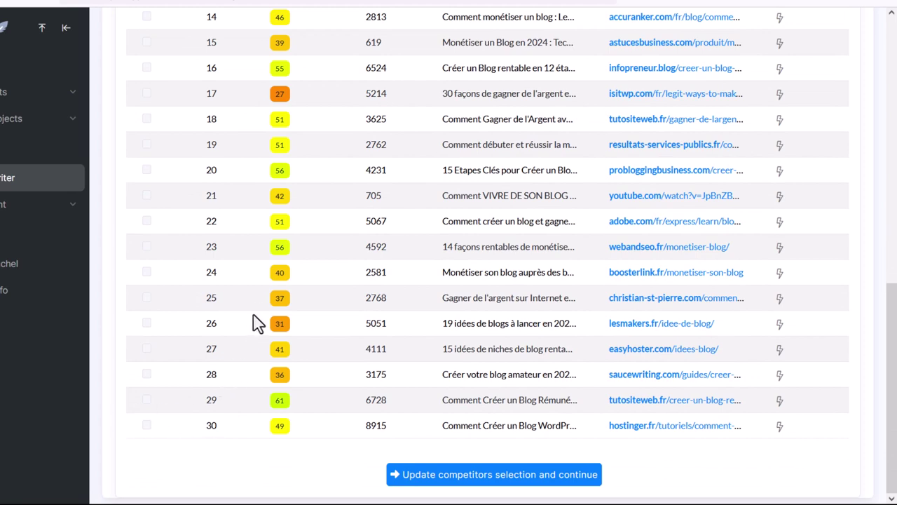
pyautogui.scroll(7, 267, 294)
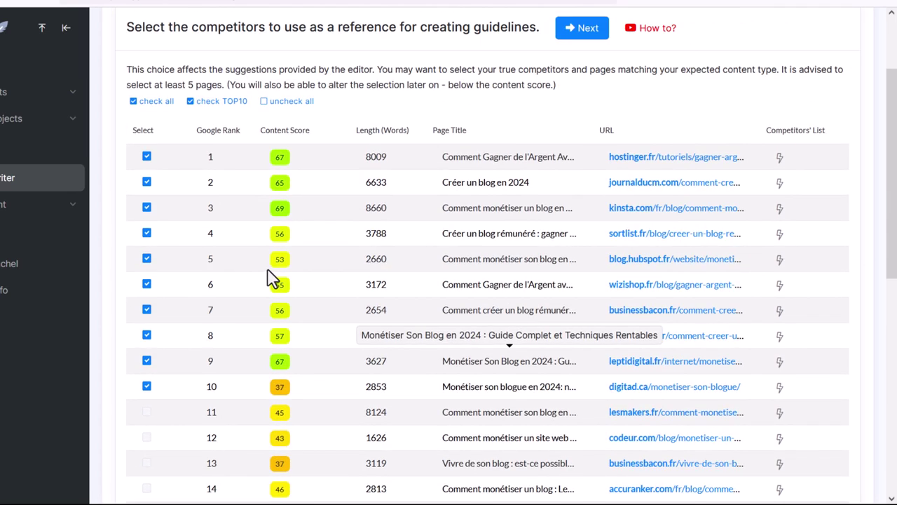
# - Open the top-ranked hostinger.fr article and skim through its content
pyautogui.click(690, 160)
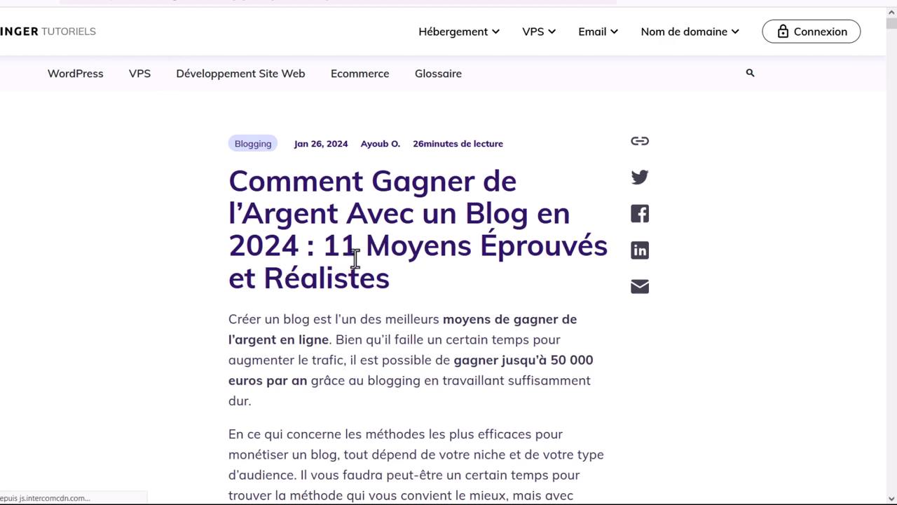
pyautogui.scroll(-15, 379, 277)
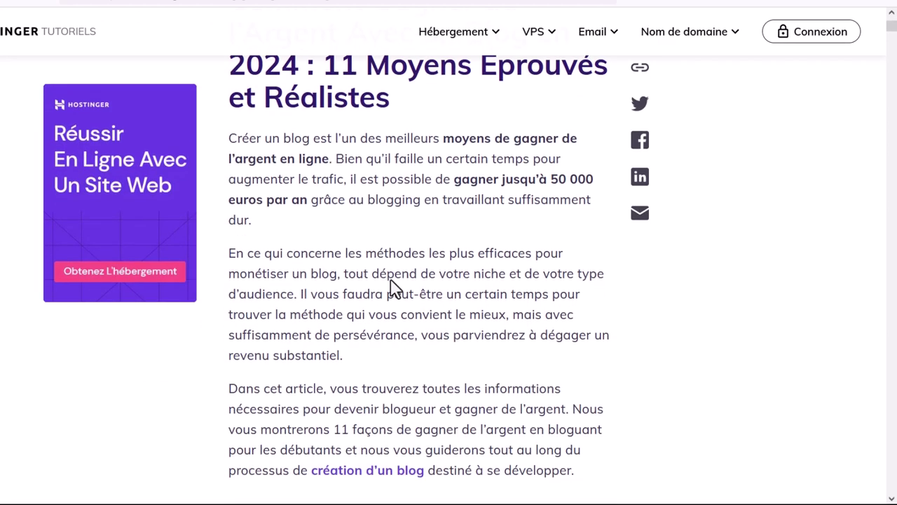
pyautogui.scroll(-10, 403, 291)
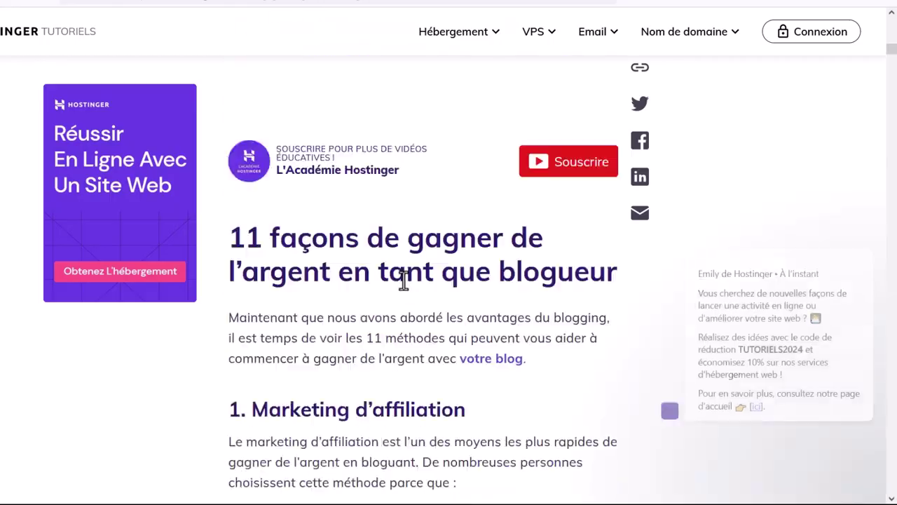
pyautogui.moveTo(892, 62); pyautogui.dragTo(892, 442)
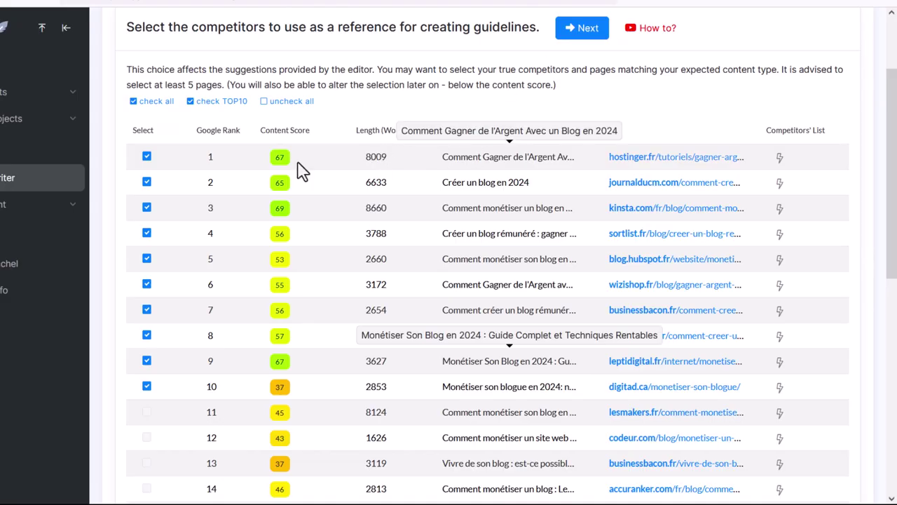
# - Compare the word counts of the top-ranked competitor pages
pyautogui.moveTo(367, 154); pyautogui.dragTo(378, 156)
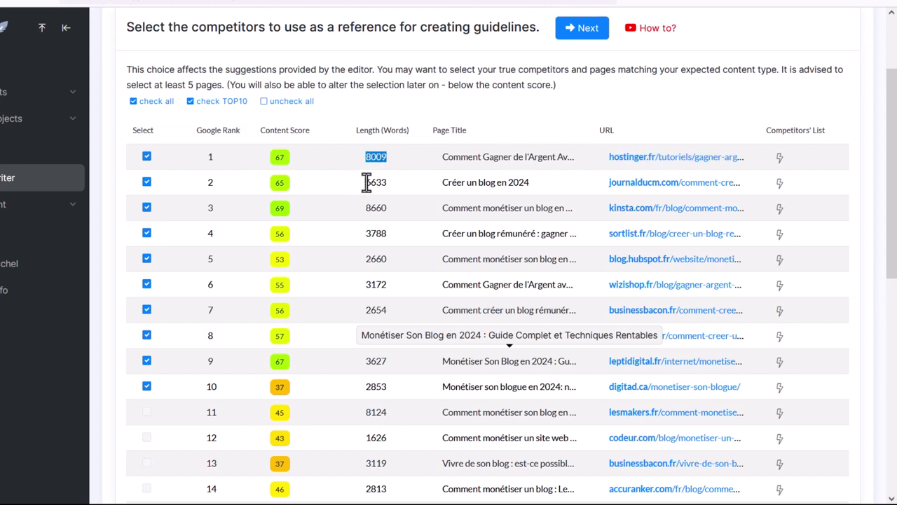
pyautogui.moveTo(366, 182); pyautogui.dragTo(397, 217)
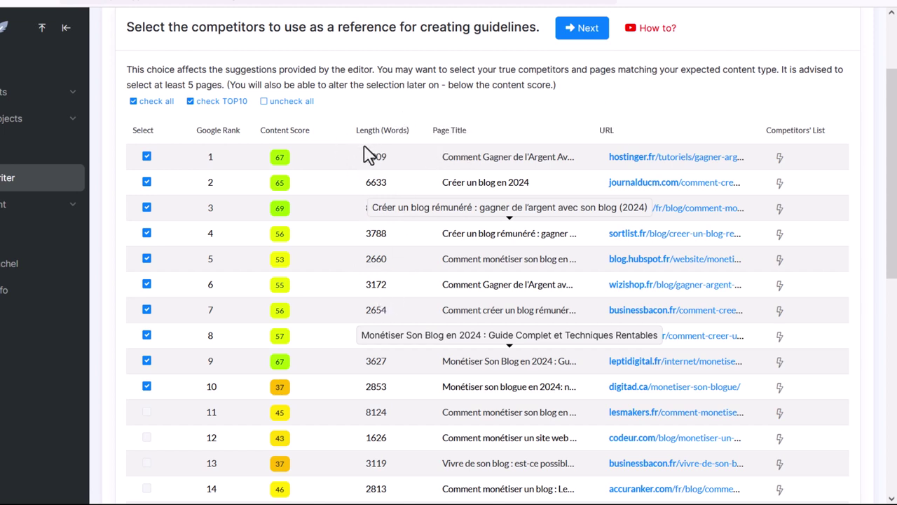
pyautogui.moveTo(364, 130); pyautogui.dragTo(376, 184)
pyautogui.click(378, 120)
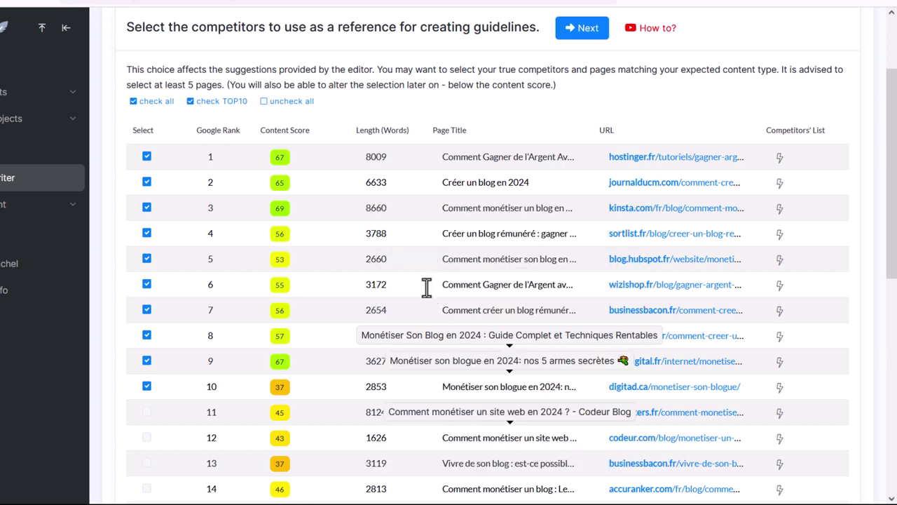
# - Try adding the competitors ranked 11 and 12 to the reference selection, then restore the TOP10 selection
pyautogui.click(147, 387)
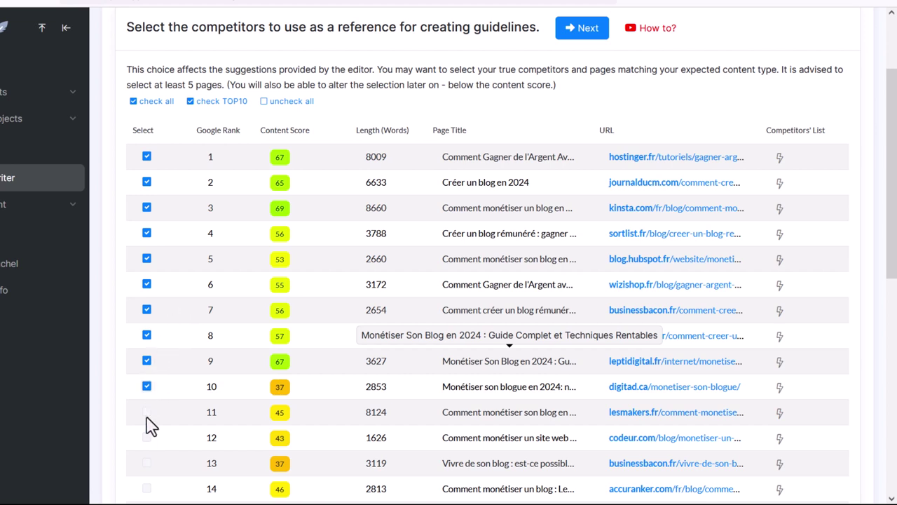
pyautogui.click(147, 437)
pyautogui.click(147, 411)
pyautogui.click(146, 412)
pyautogui.click(146, 437)
pyautogui.scroll(2, 750, 238)
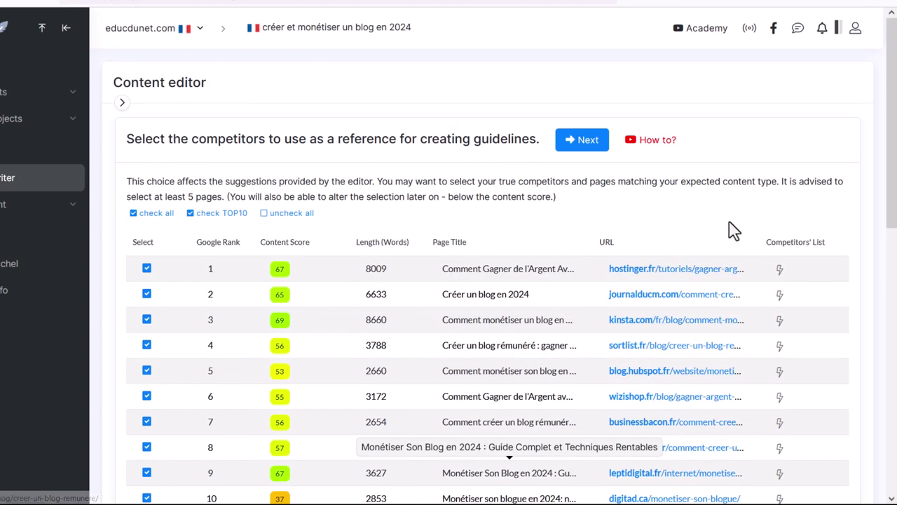
# - Confirm the TOP10 competitors as references, proceed to the content editor and collapse the main navigation
pyautogui.click(586, 149)
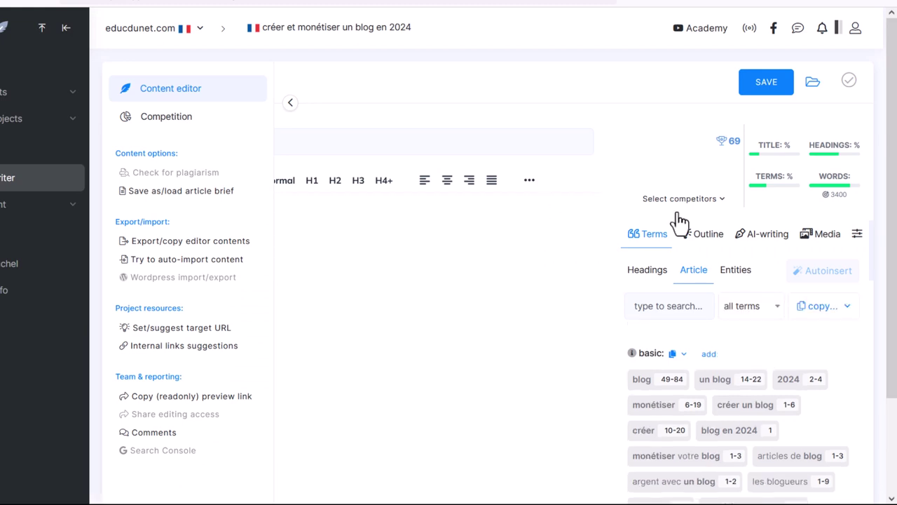
pyautogui.click(66, 29)
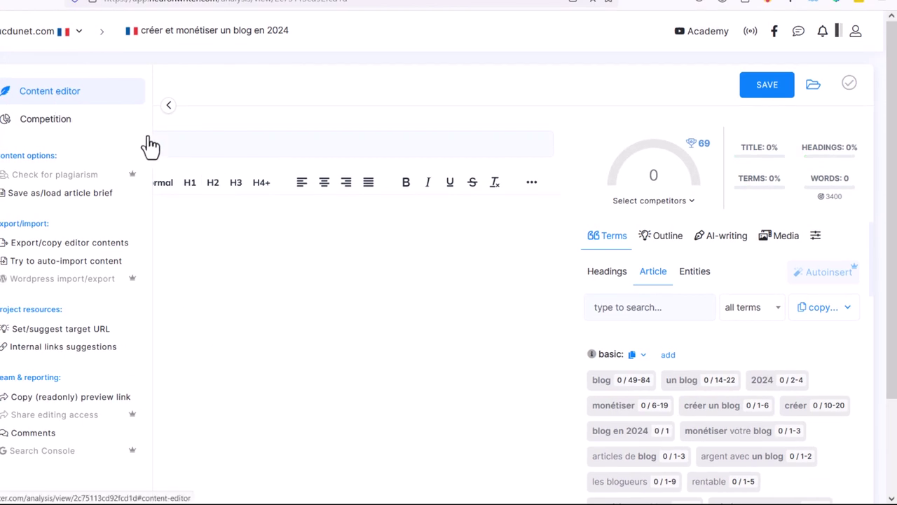
# - Examine the basic and extended terms suggested for the article, with their recommended numbers of occurrences
pyautogui.scroll(-3, 799, 406)
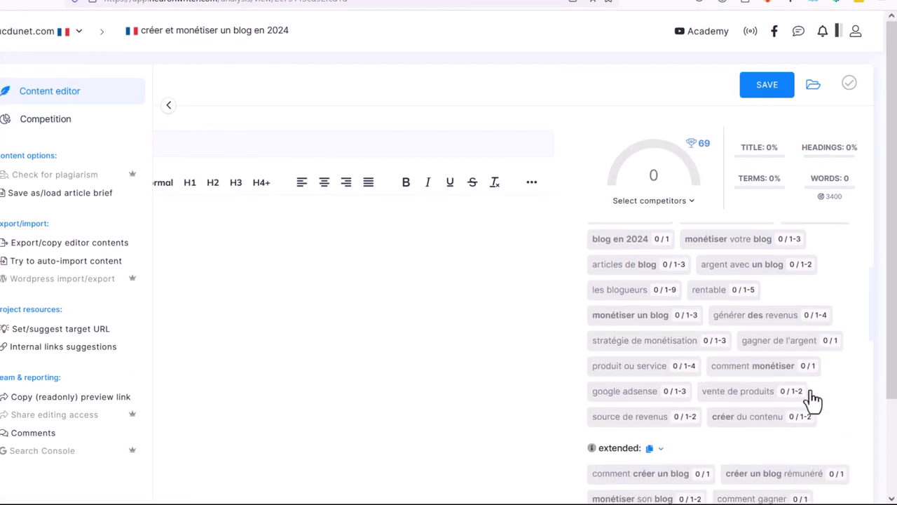
pyautogui.scroll(-10, 774, 368)
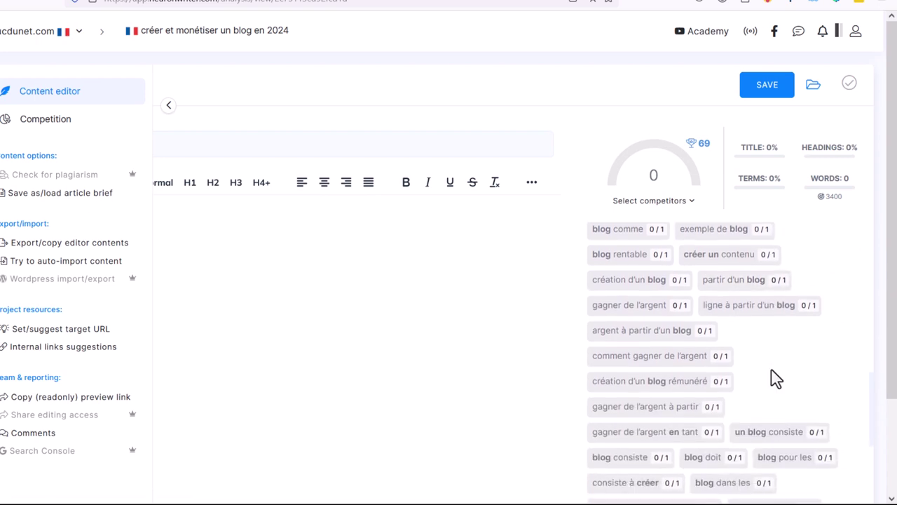
pyautogui.scroll(-3, 776, 379)
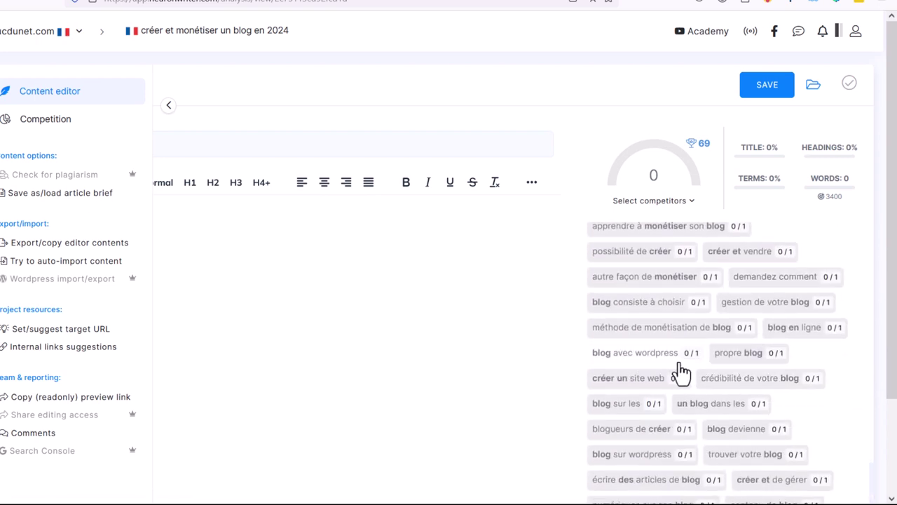
pyautogui.moveTo(693, 362)
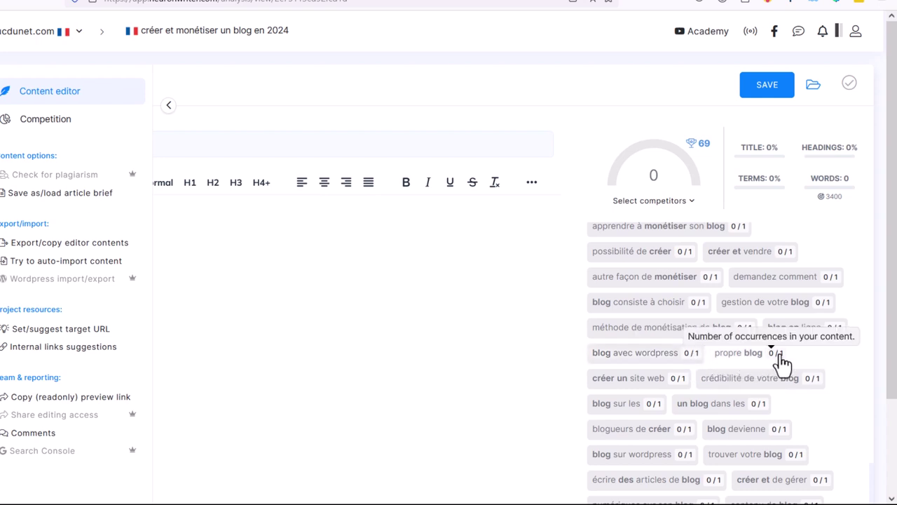
pyautogui.scroll(-3, 781, 386)
pyautogui.scroll(8, 809, 385)
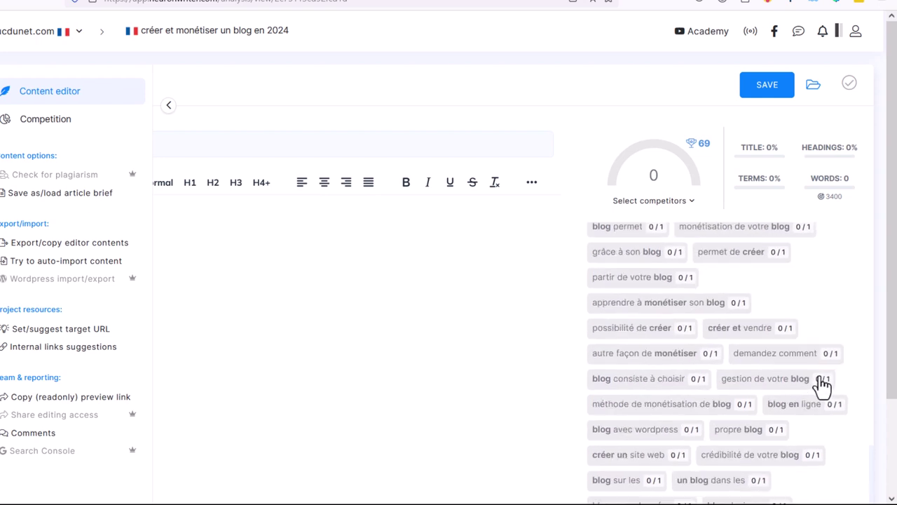
pyautogui.scroll(10, 799, 403)
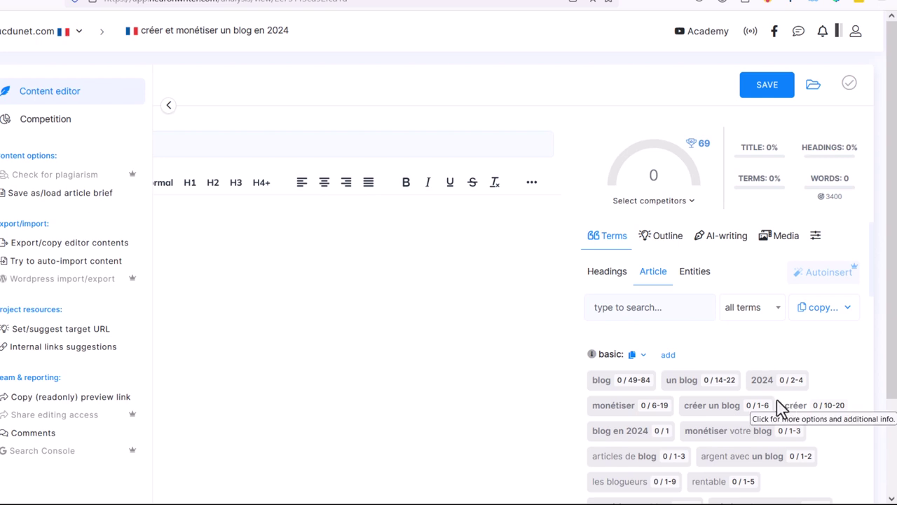
# - Hide the editor's options menu and generate the article's title with AI
pyautogui.click(169, 107)
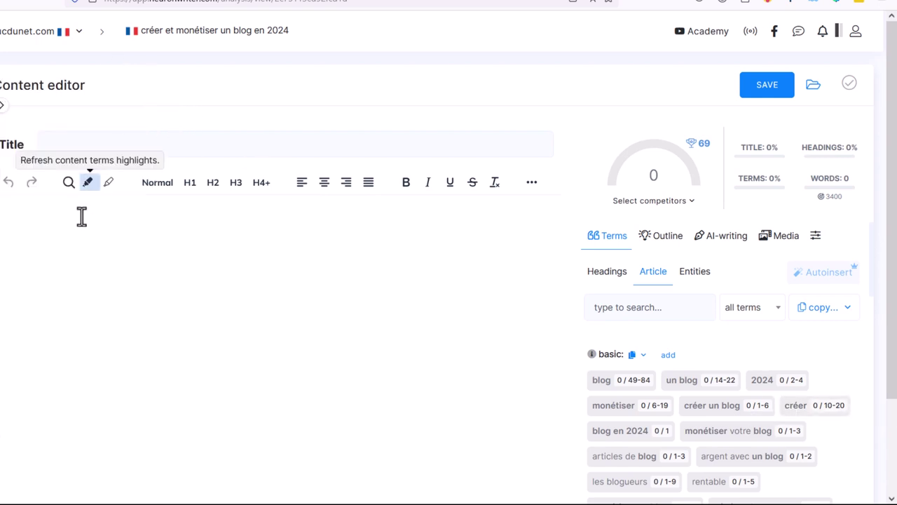
pyautogui.click(80, 145)
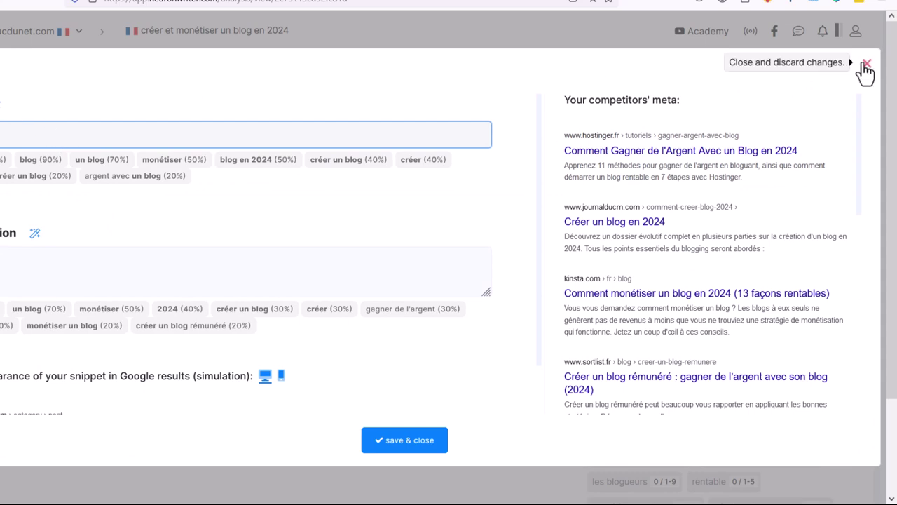
pyautogui.click(867, 64)
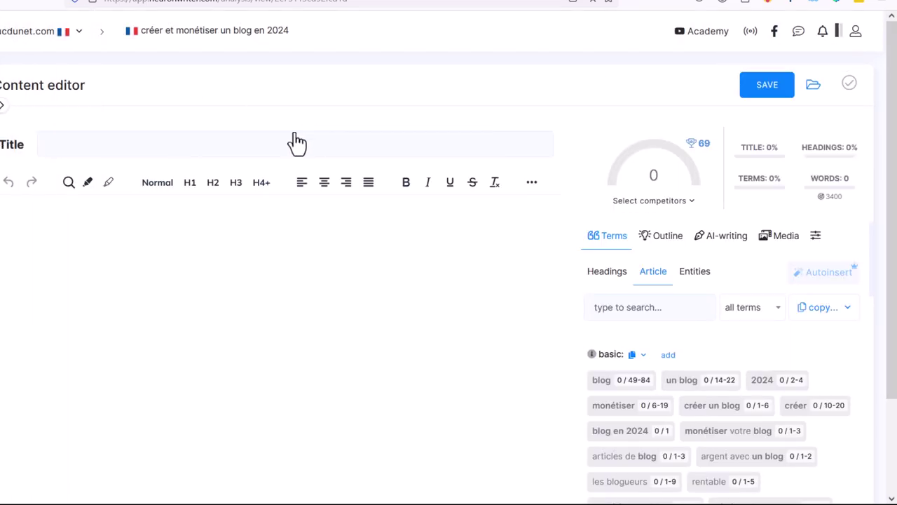
pyautogui.click(236, 145)
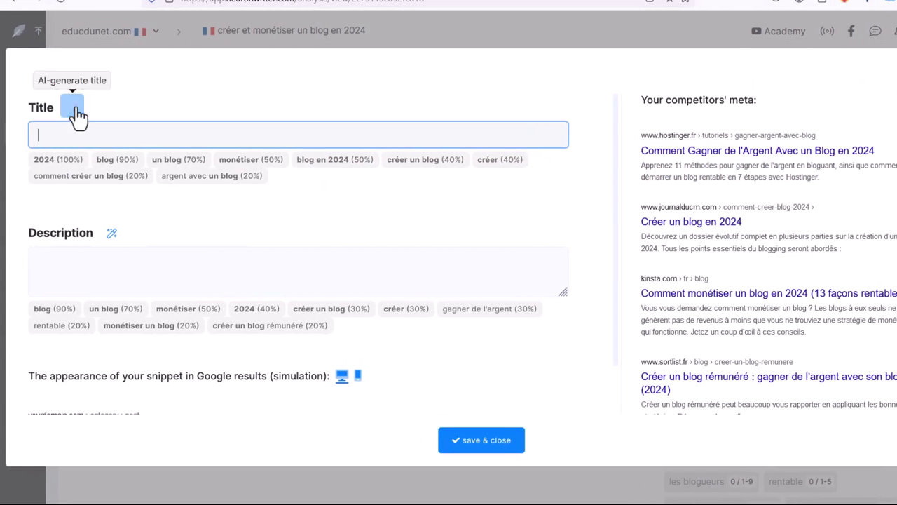
pyautogui.click(72, 107)
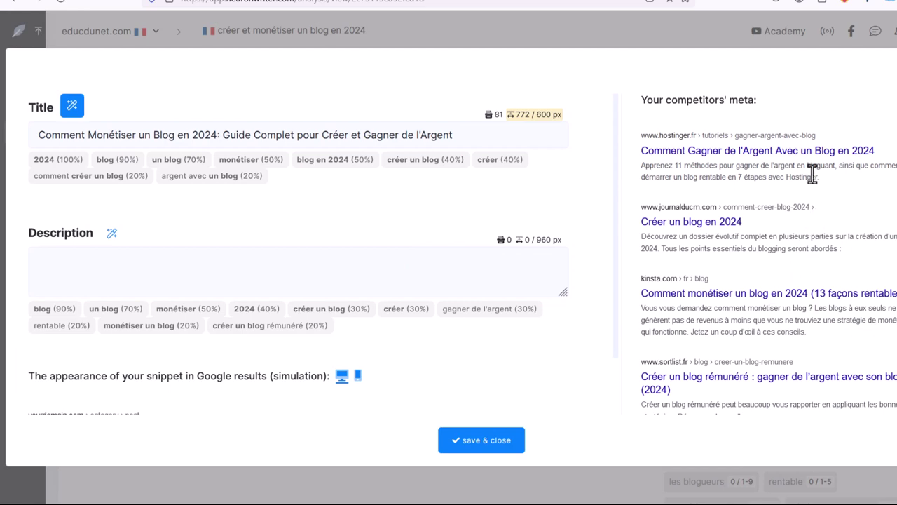
# - Review the generated title against the competitors' titles, the suggested title terms and the pixel length limit
pyautogui.scroll(-6, 811, 194)
pyautogui.scroll(5, 785, 245)
pyautogui.scroll(1, 813, 248)
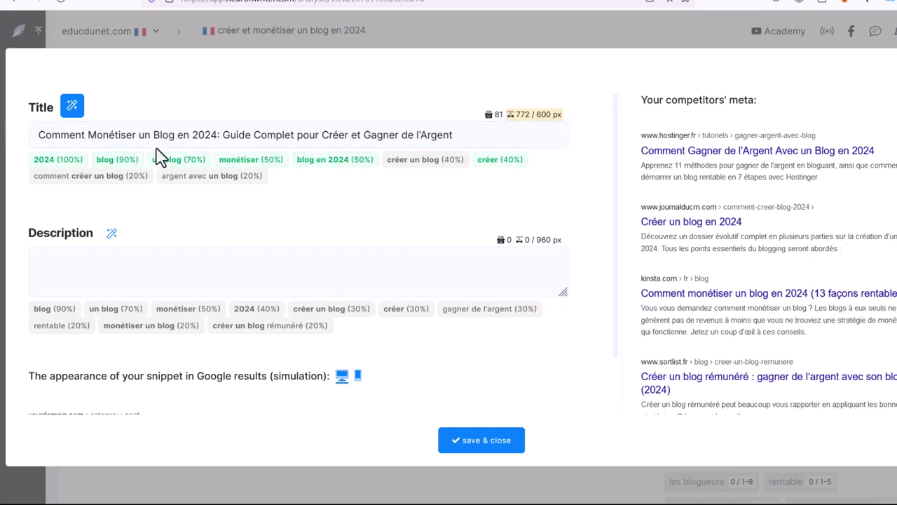
pyautogui.click(359, 137)
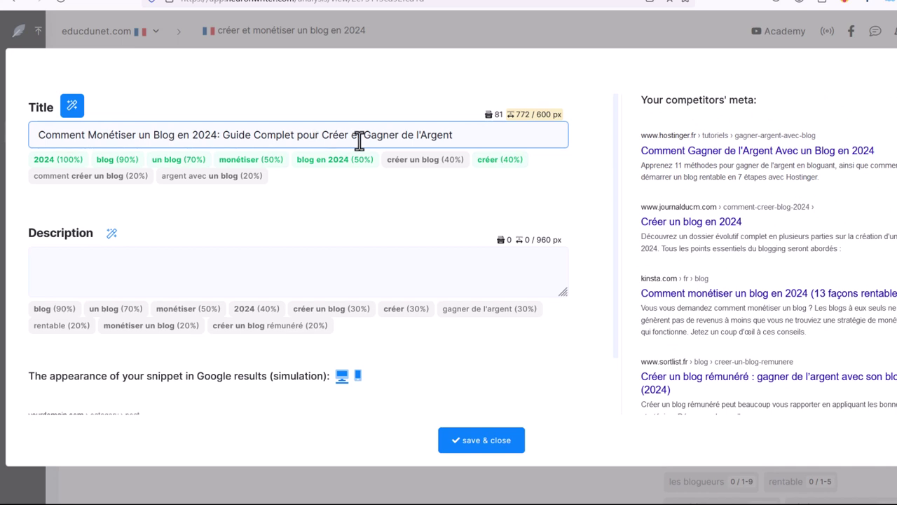
pyautogui.click(283, 206)
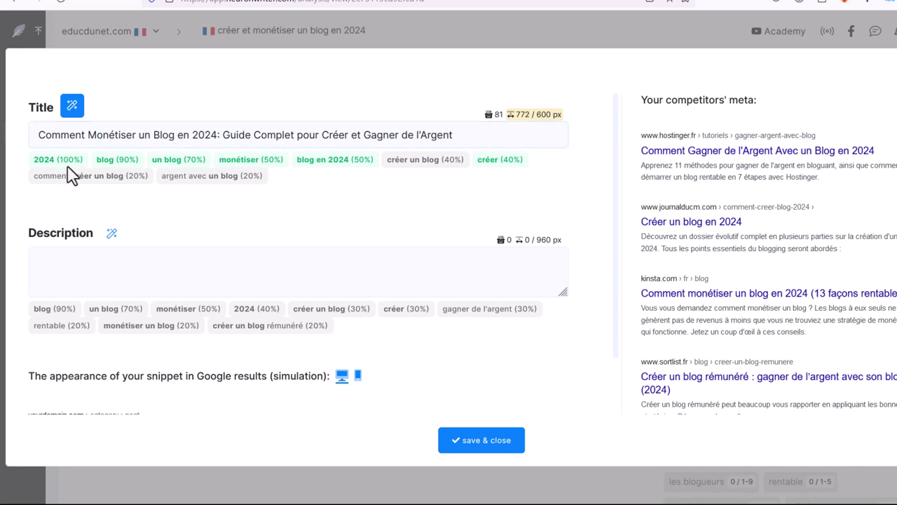
pyautogui.click(105, 133)
pyautogui.click(71, 104)
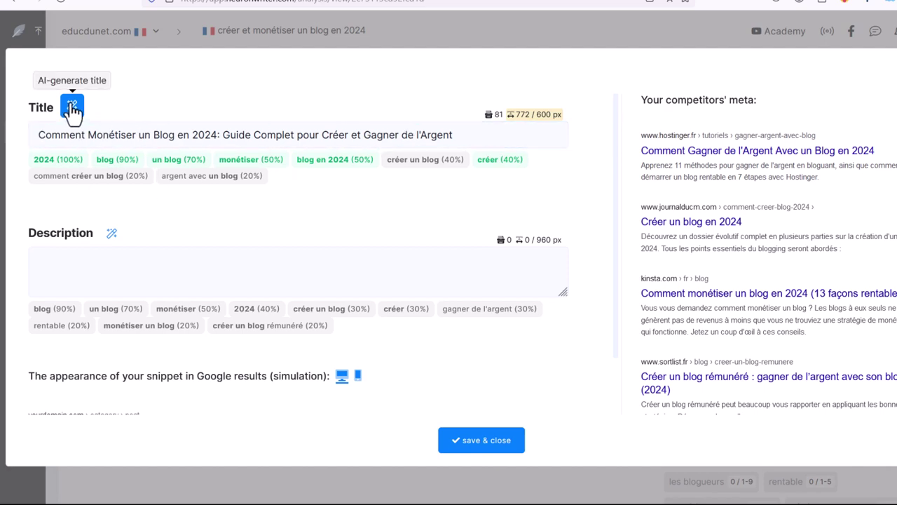
pyautogui.scroll(-5, 722, 315)
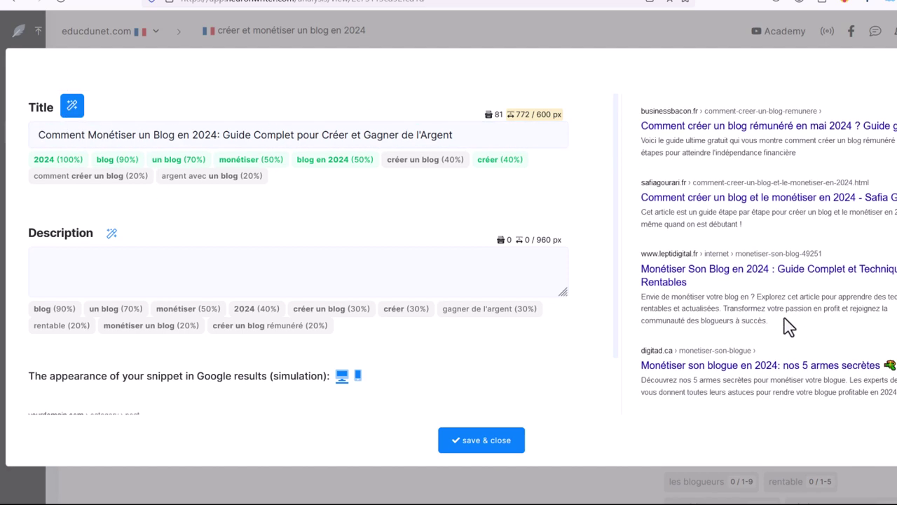
pyautogui.scroll(5, 741, 316)
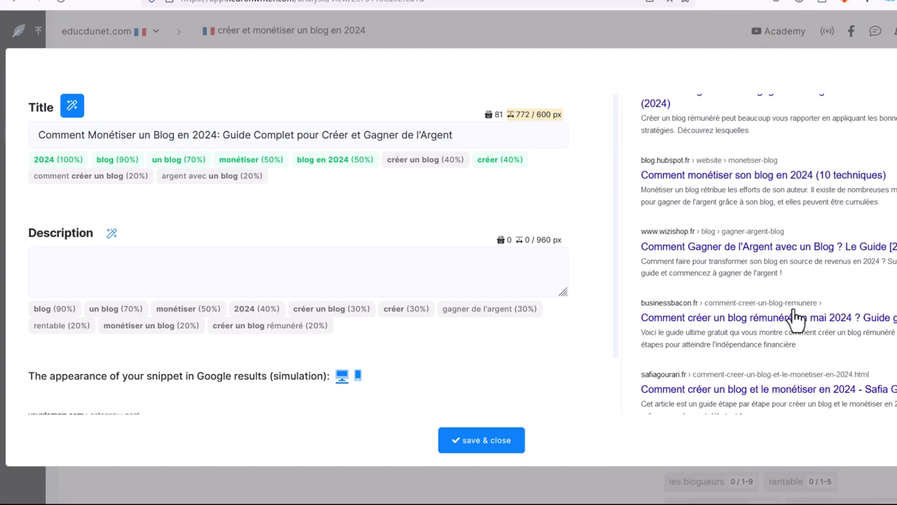
pyautogui.click(195, 144)
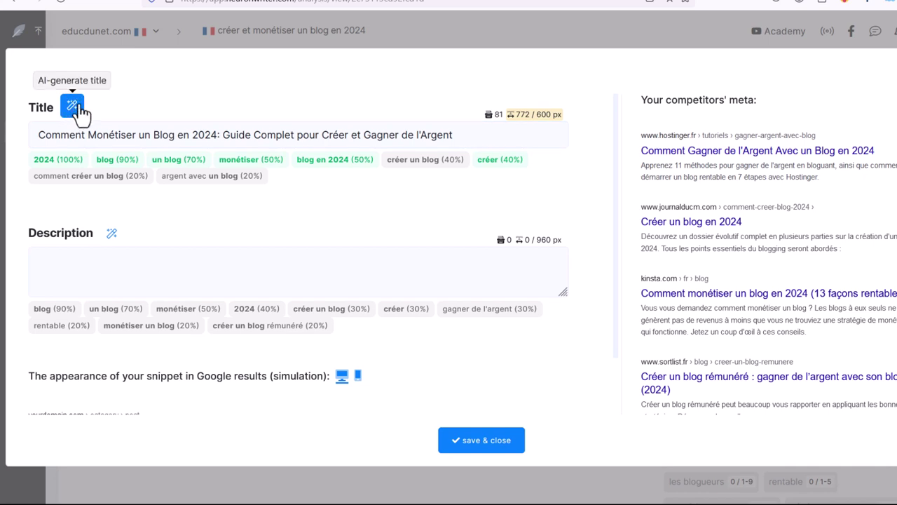
pyautogui.moveTo(554, 119)
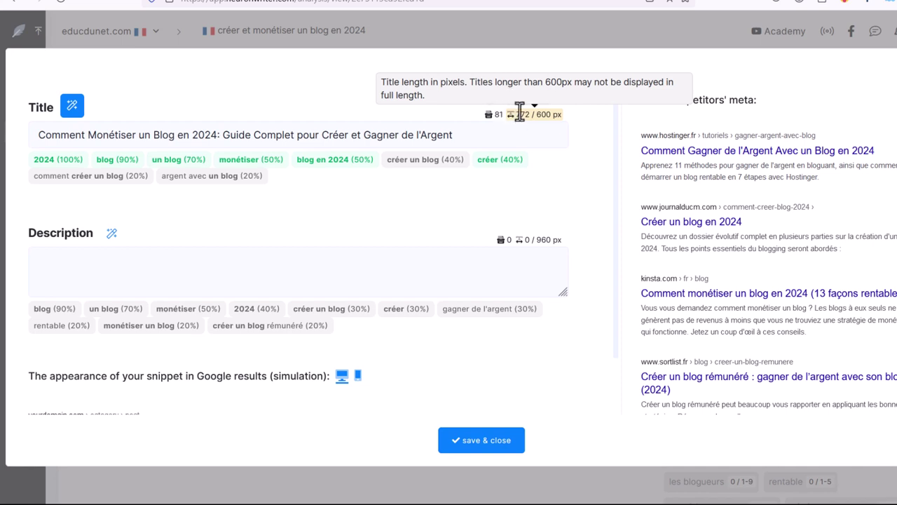
pyautogui.click(264, 135)
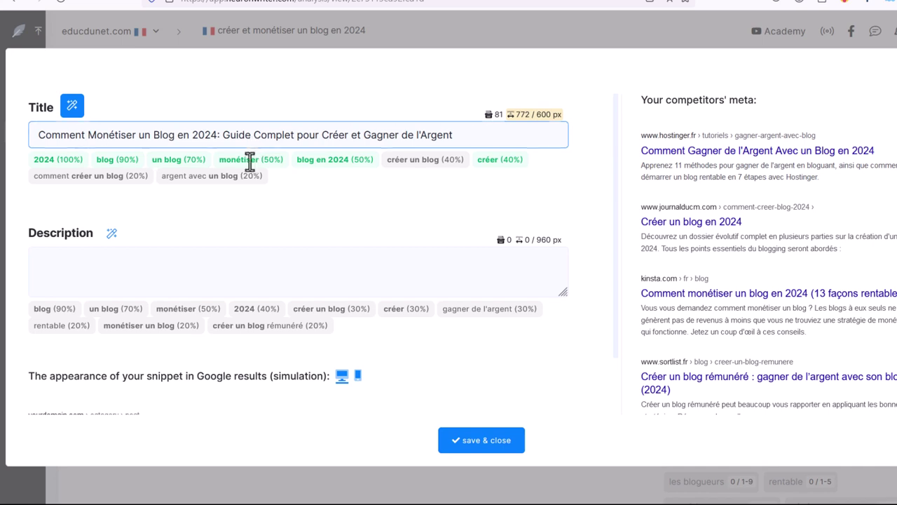
pyautogui.scroll(-1, 232, 226)
pyautogui.scroll(1, 180, 183)
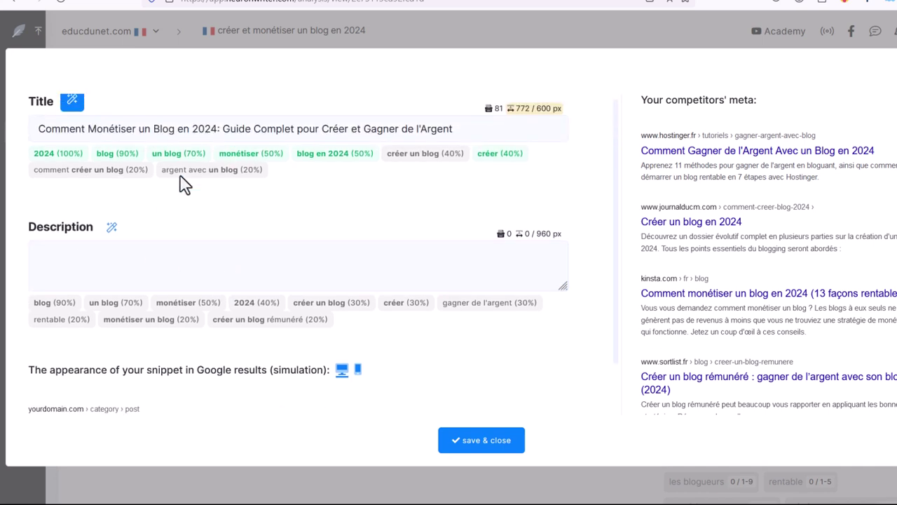
# - Generate the meta description with AI and check its coverage of the suggested description terms
pyautogui.click(112, 235)
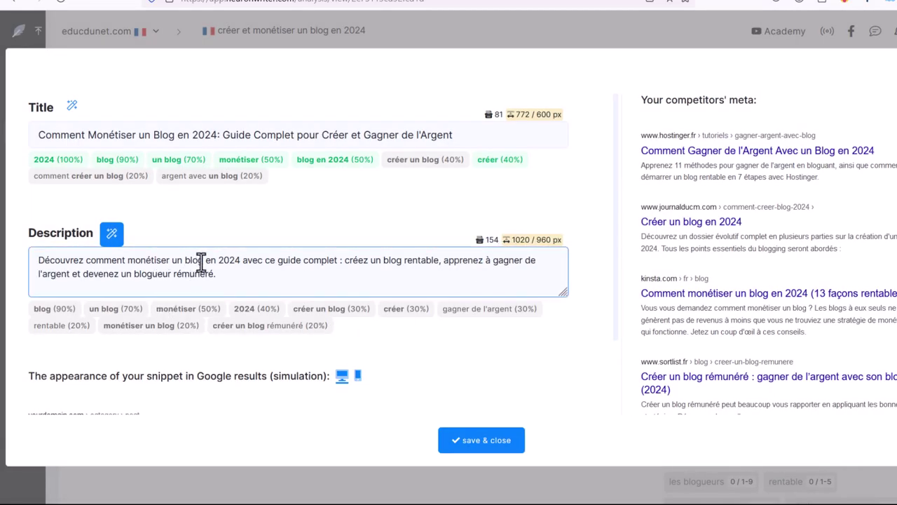
pyautogui.click(180, 321)
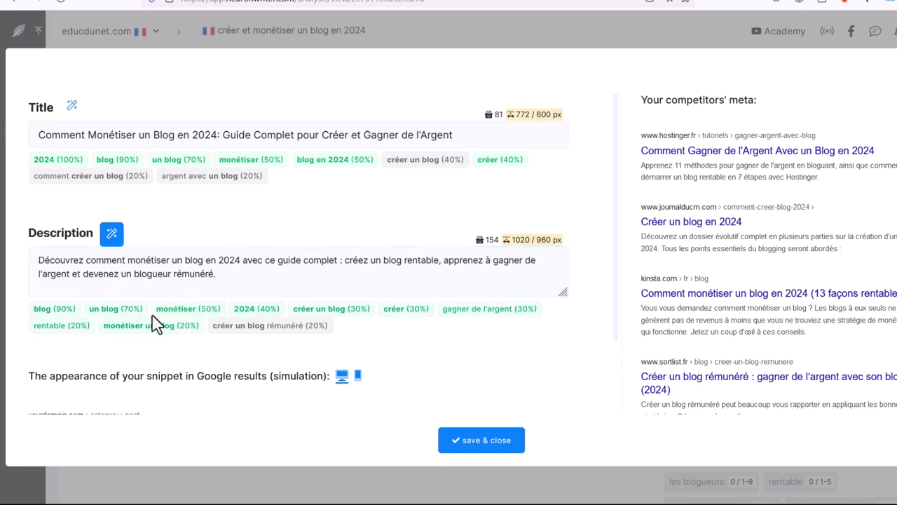
pyautogui.click(170, 274)
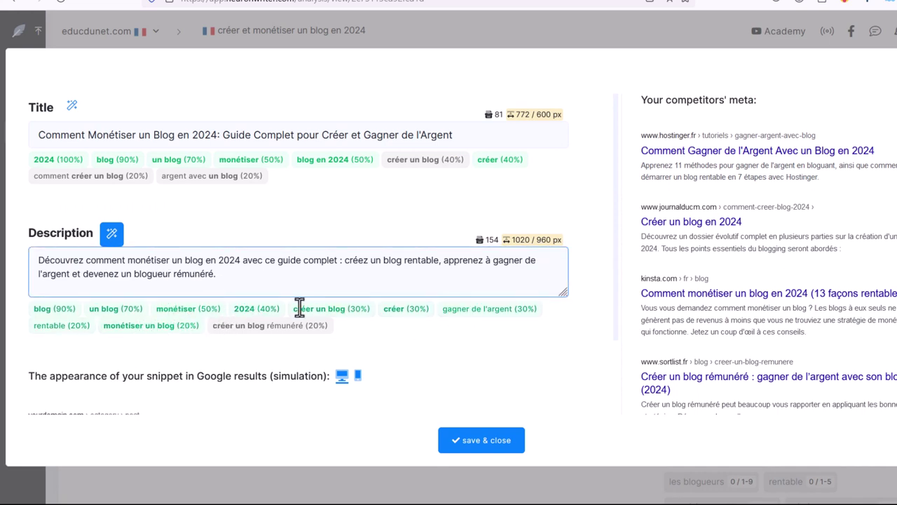
pyautogui.click(338, 384)
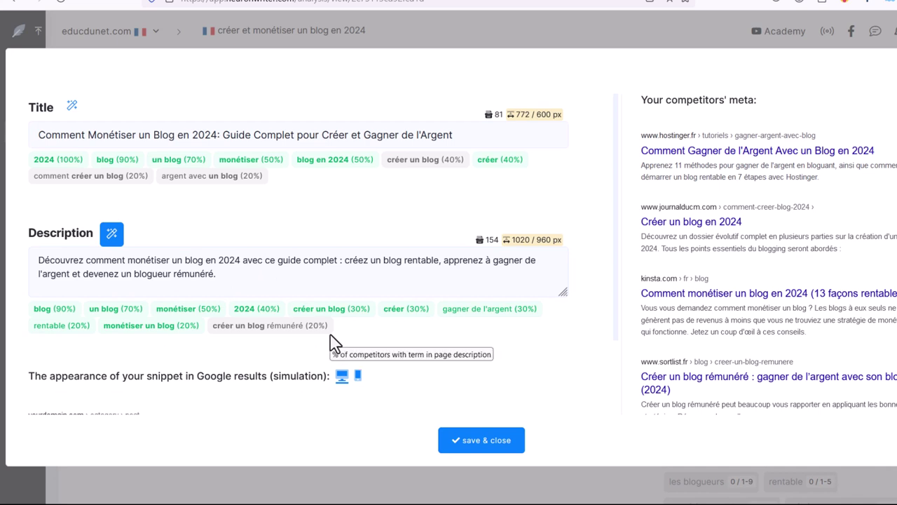
# - Examine the simulated Google snippet for parts of the title and description that exceed the display length
pyautogui.scroll(-1, 301, 354)
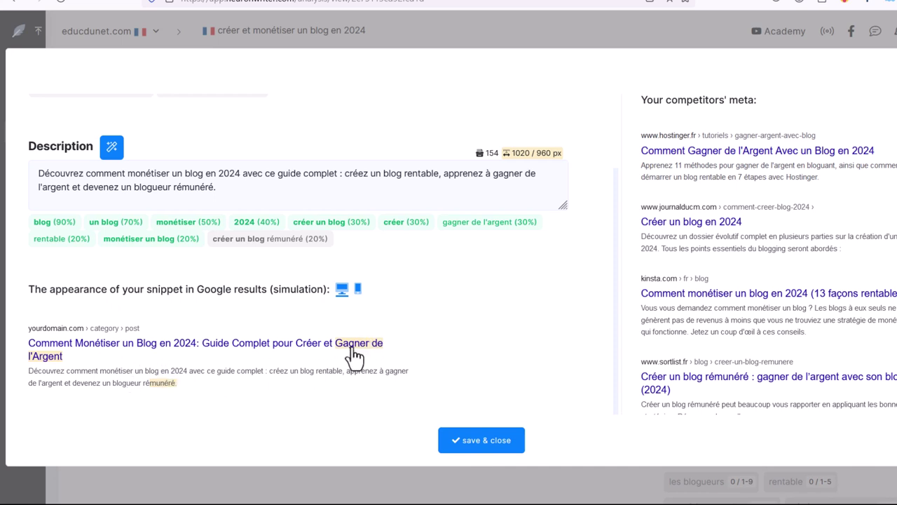
pyautogui.scroll(2, 353, 337)
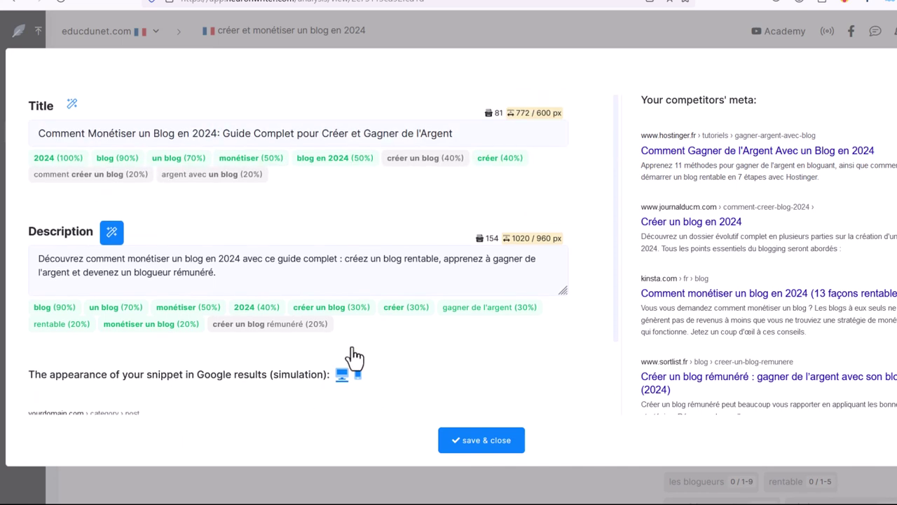
pyautogui.scroll(-2, 352, 323)
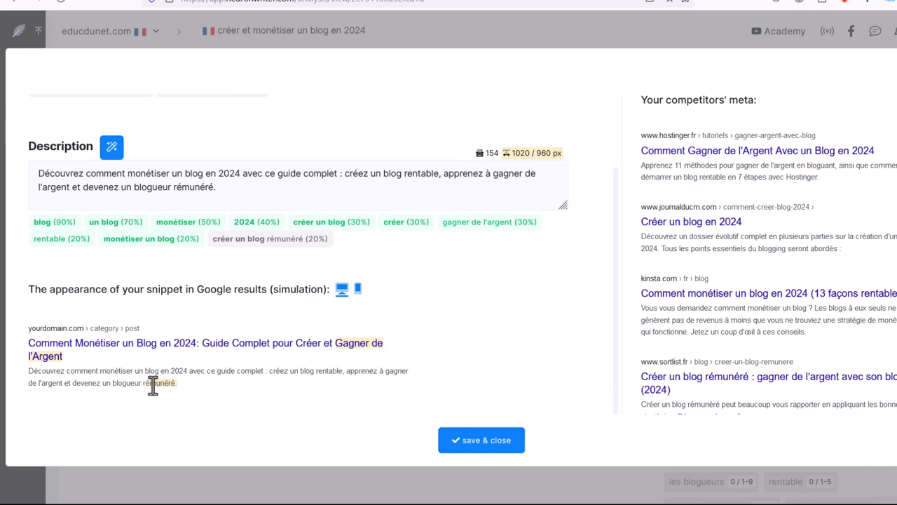
pyautogui.click(183, 199)
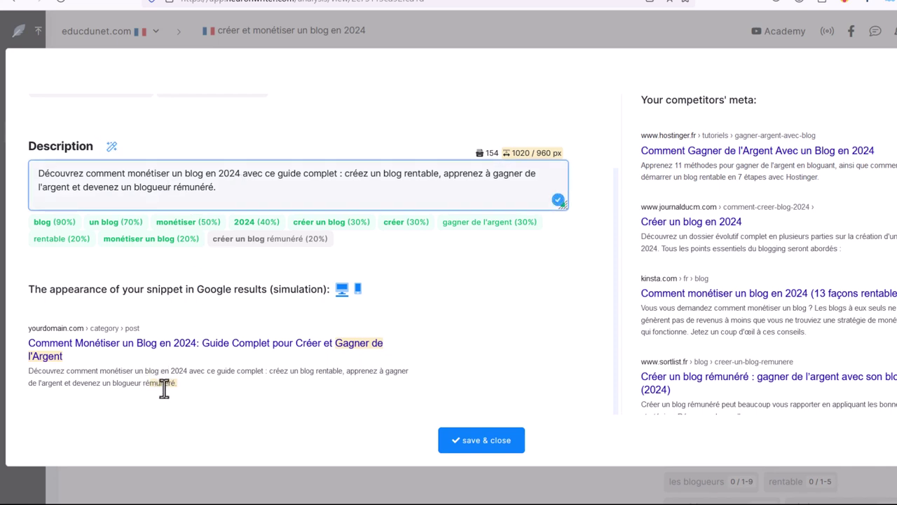
pyautogui.scroll(2, 172, 390)
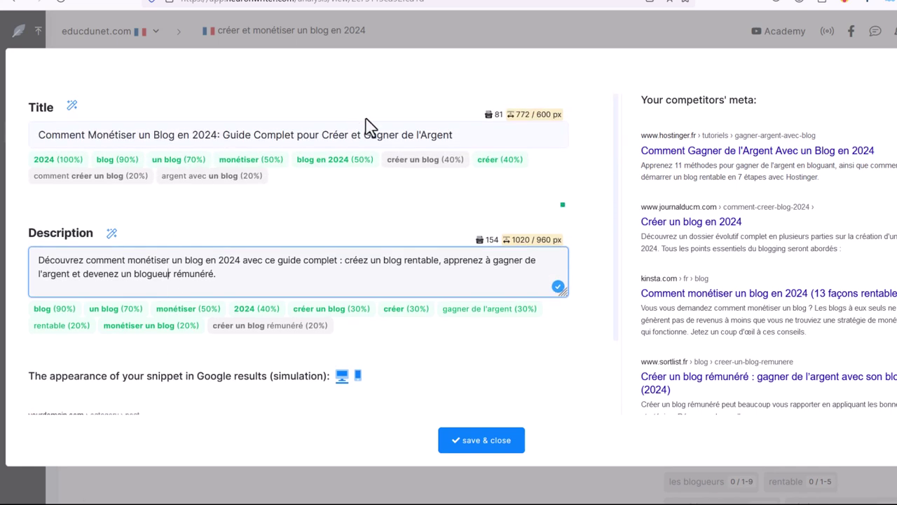
# - Save the generated title and description and return to the article's term suggestions
pyautogui.click(72, 107)
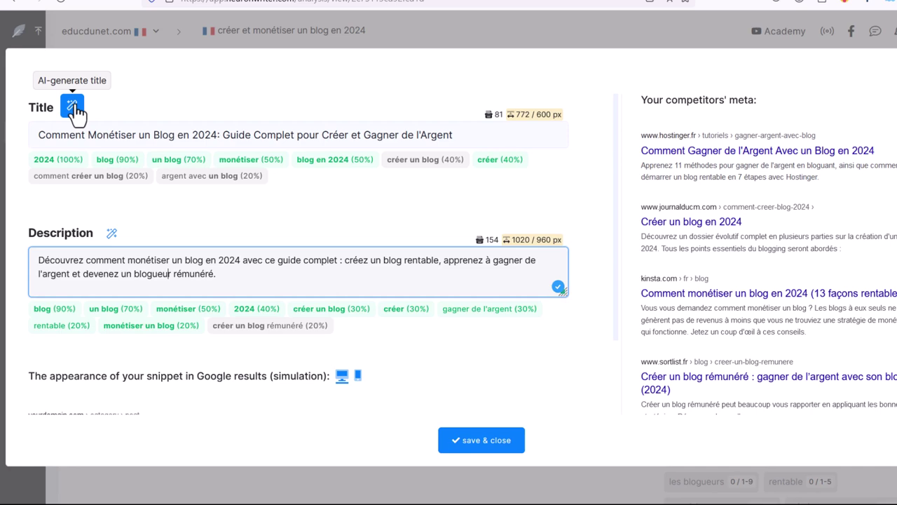
pyautogui.click(484, 440)
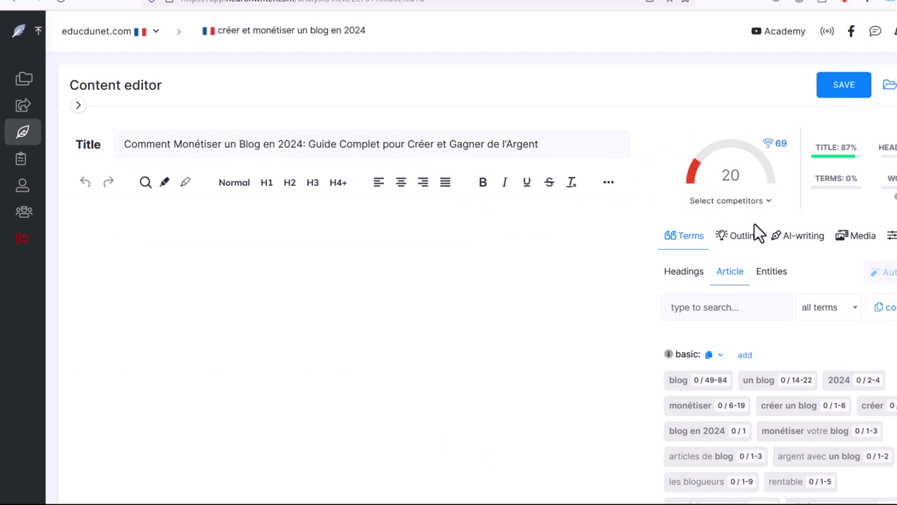
pyautogui.scroll(-2, 763, 242)
pyautogui.scroll(2, 767, 266)
pyautogui.click(778, 307)
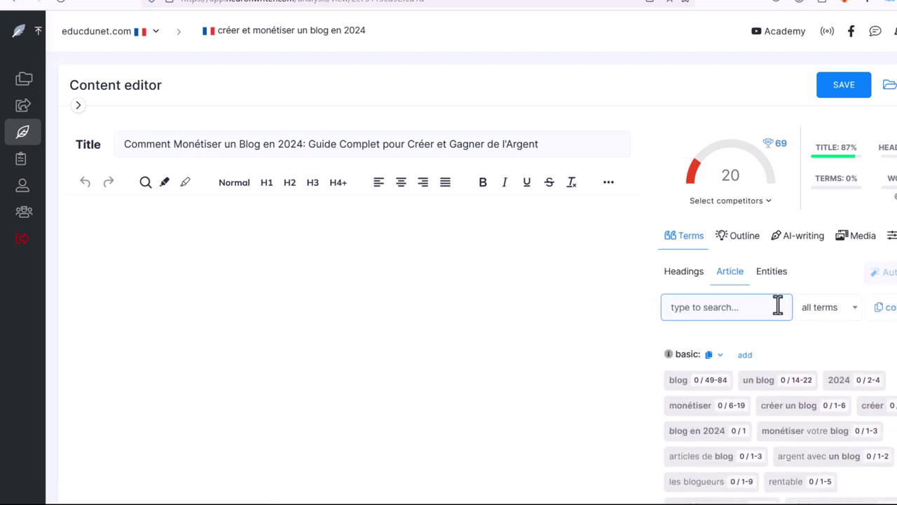
# - Show the heading term suggestions, format the empty first line of the article as Heading 1 and review the suggested H1 terms
pyautogui.click(675, 284)
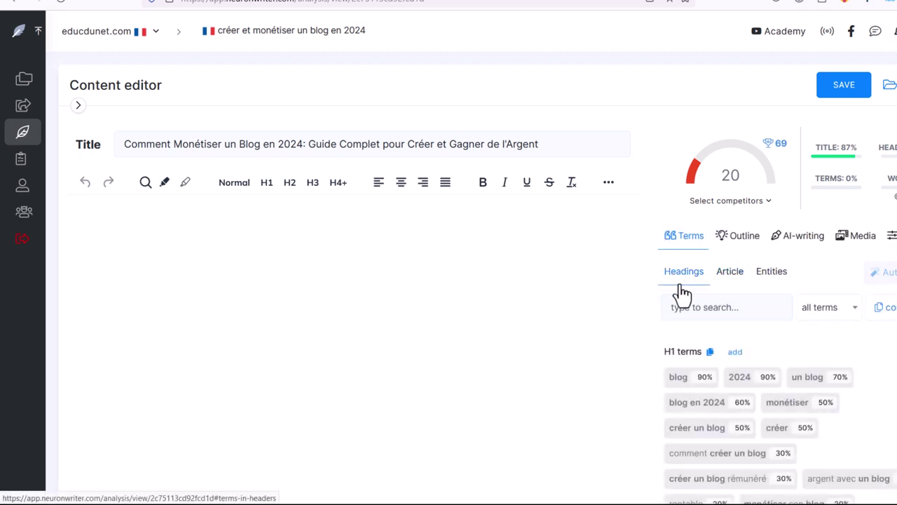
pyautogui.scroll(-1, 672, 353)
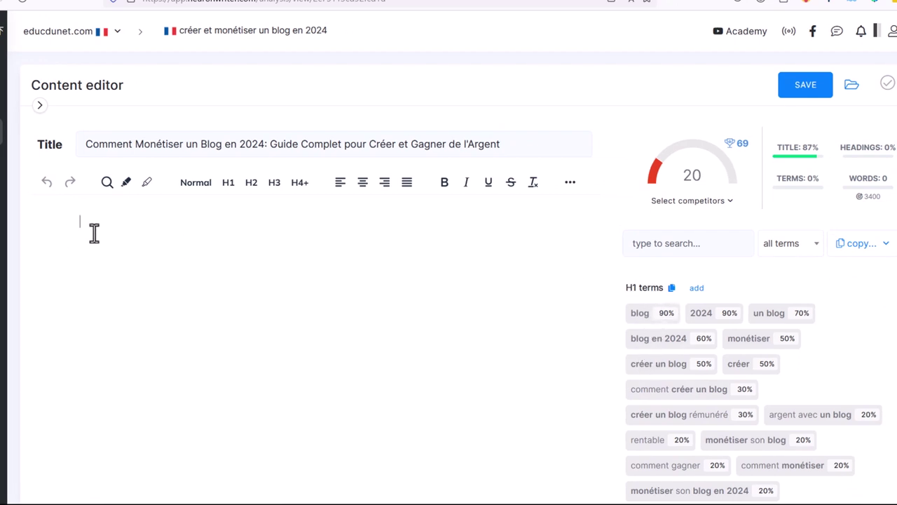
pyautogui.click(229, 186)
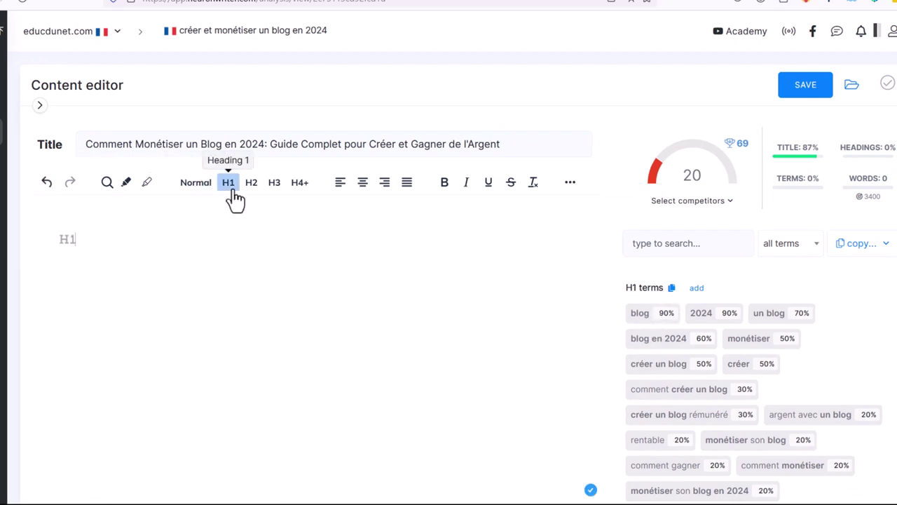
pyautogui.scroll(-4, 701, 377)
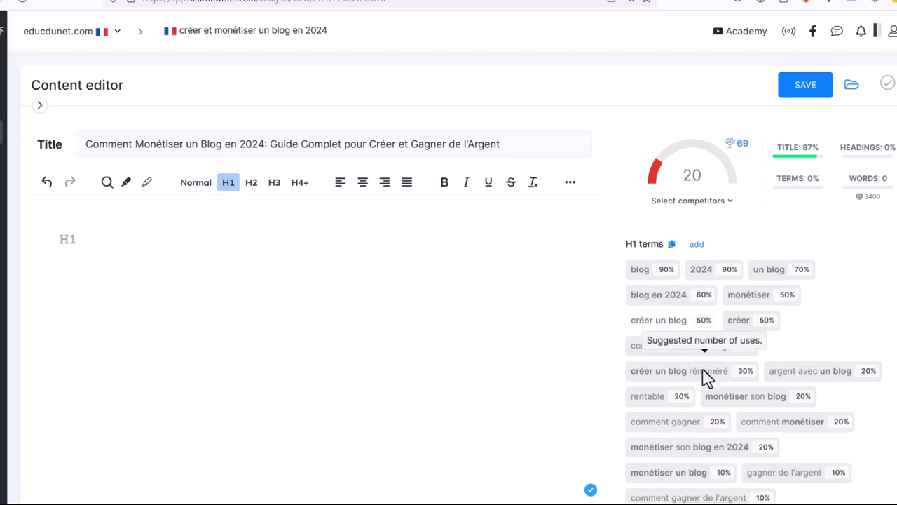
pyautogui.scroll(-1, 729, 372)
pyautogui.scroll(4, 706, 344)
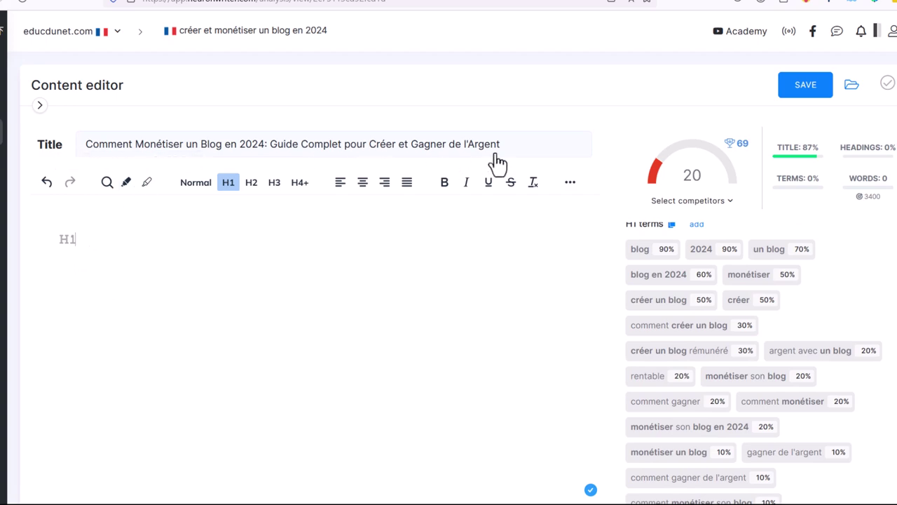
# - Revisit the article's saved title and meta description, highlighting each text, and return to the content editor
pyautogui.click(519, 153)
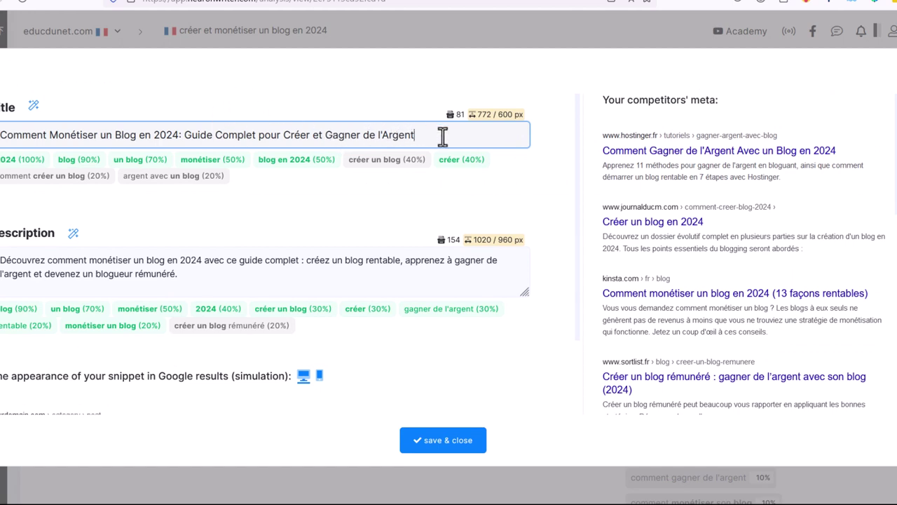
pyautogui.moveTo(443, 137); pyautogui.dragTo(1, 137)
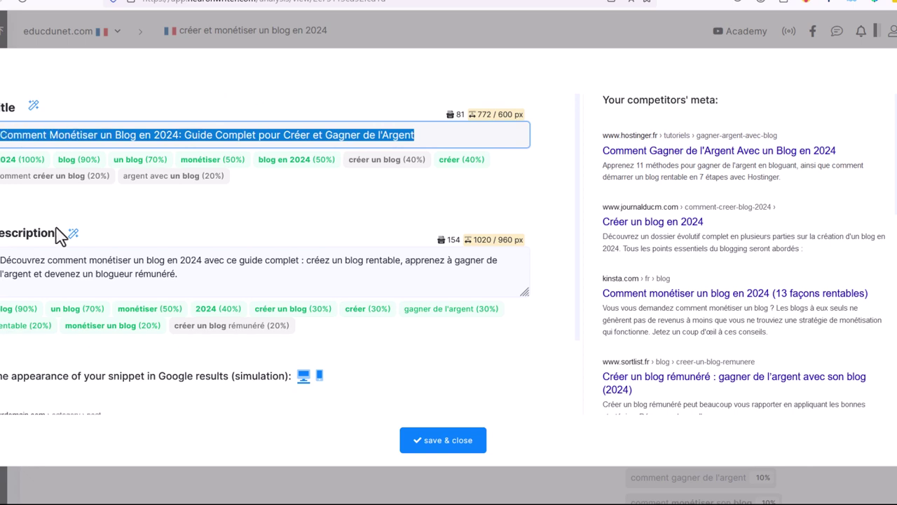
pyautogui.moveTo(217, 275); pyautogui.dragTo(2, 260)
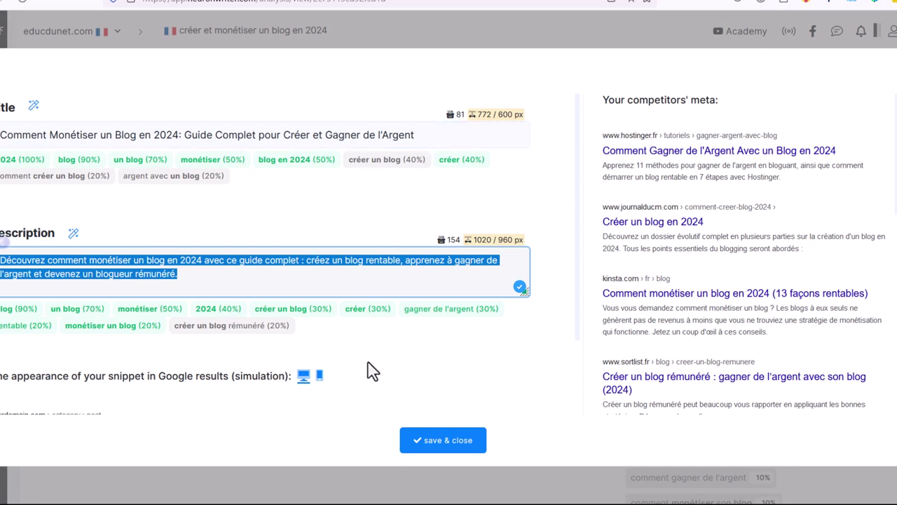
pyautogui.click(888, 75)
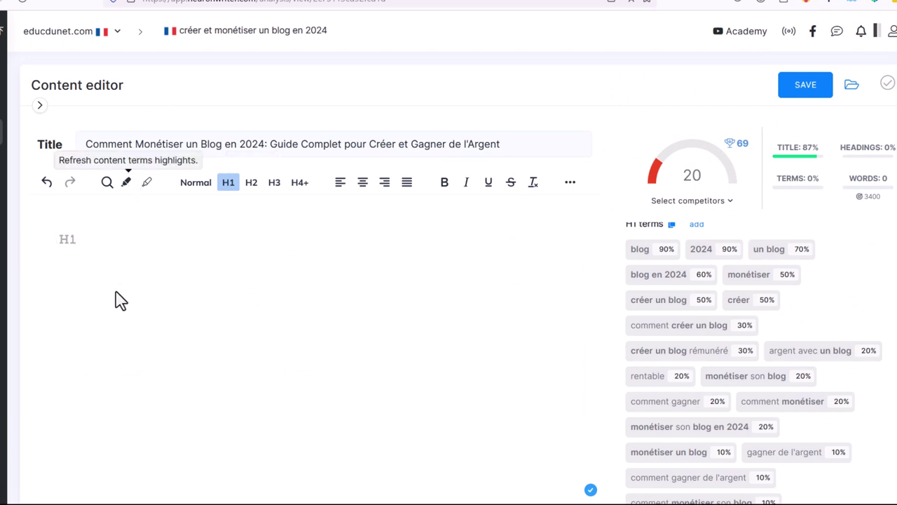
pyautogui.click(218, 147)
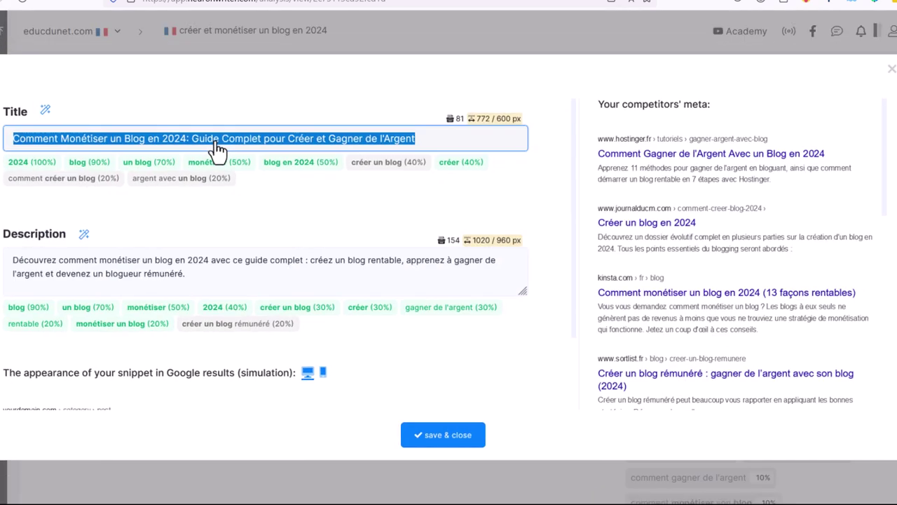
pyautogui.click(894, 69)
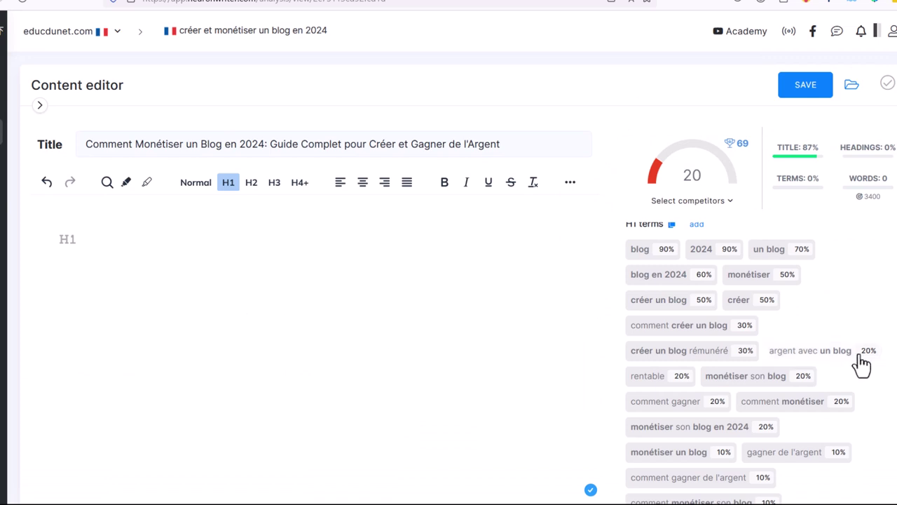
# - Examine the suggested H2/H3 terms and their percentages in the heading term suggestions
pyautogui.scroll(-1, 810, 375)
pyautogui.scroll(-5, 809, 375)
pyautogui.scroll(3, 811, 376)
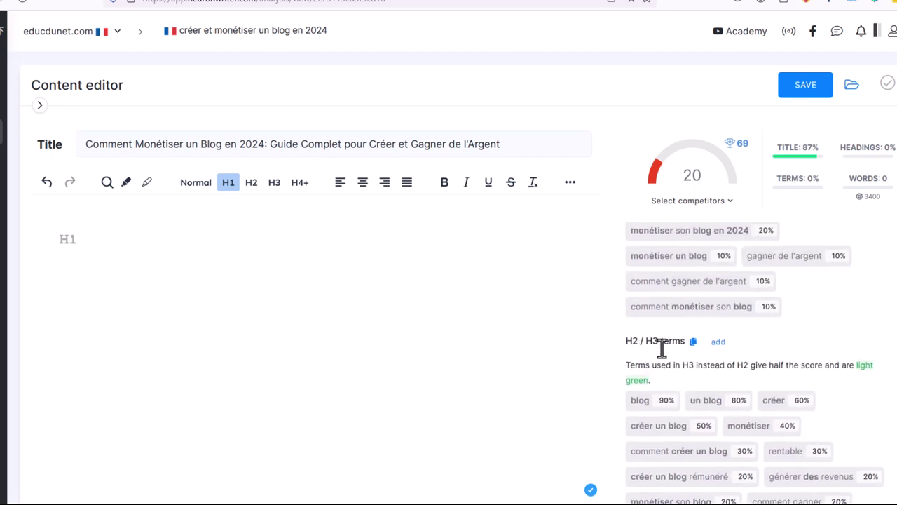
pyautogui.scroll(-4, 795, 417)
pyautogui.scroll(-1, 771, 319)
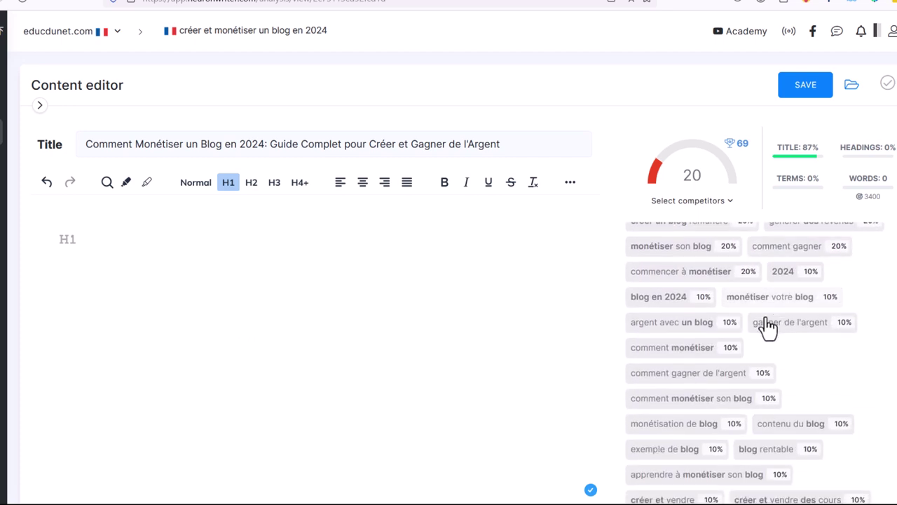
pyautogui.scroll(-2, 769, 326)
pyautogui.scroll(3, 761, 333)
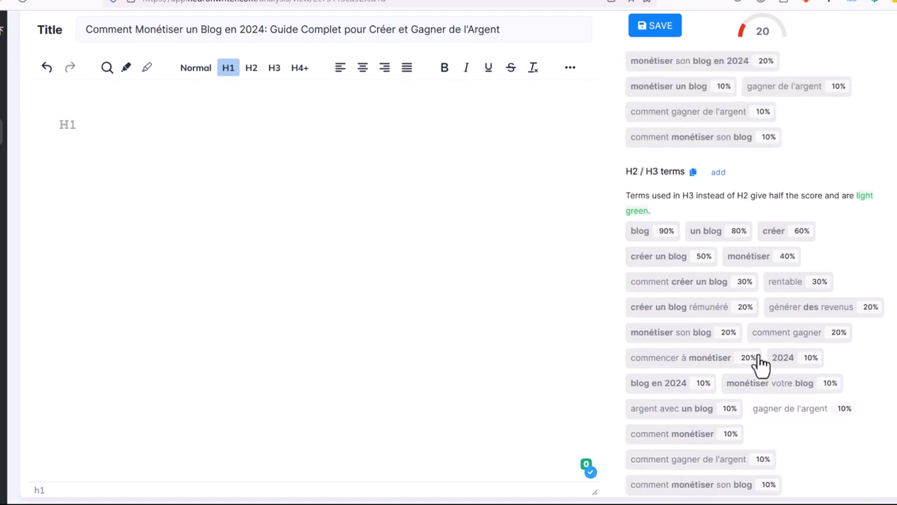
pyautogui.scroll(-3, 761, 363)
pyautogui.scroll(10, 761, 367)
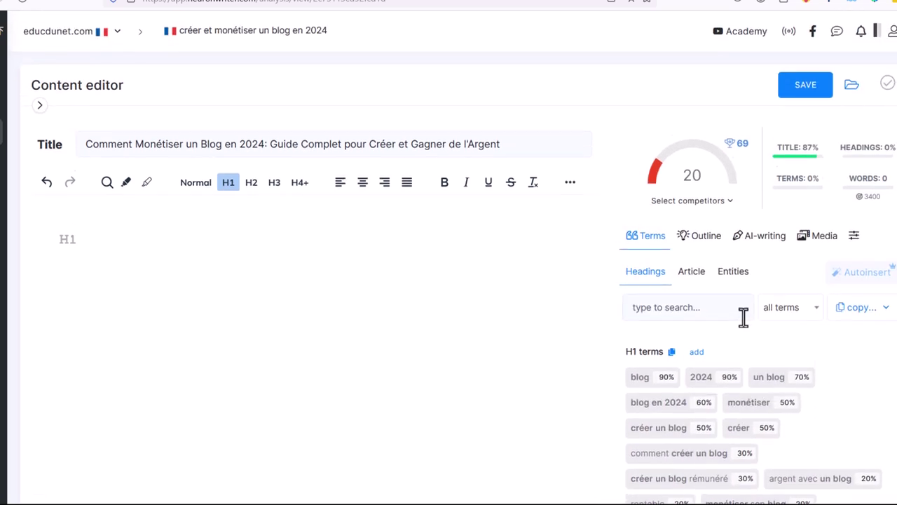
# - Examine the basic and extended term suggestions for the article body, including the suggested number of uses
pyautogui.click(695, 277)
pyautogui.scroll(-1, 778, 400)
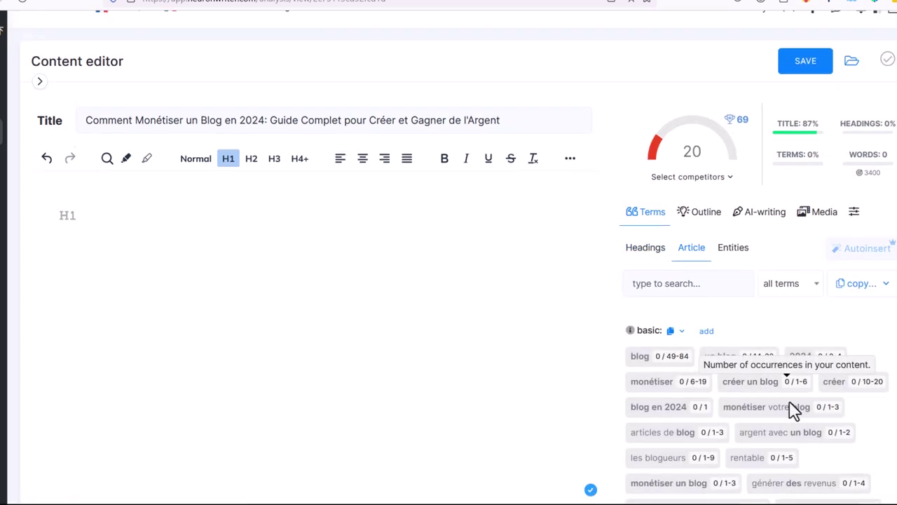
pyautogui.scroll(-3, 711, 257)
pyautogui.scroll(-2, 722, 263)
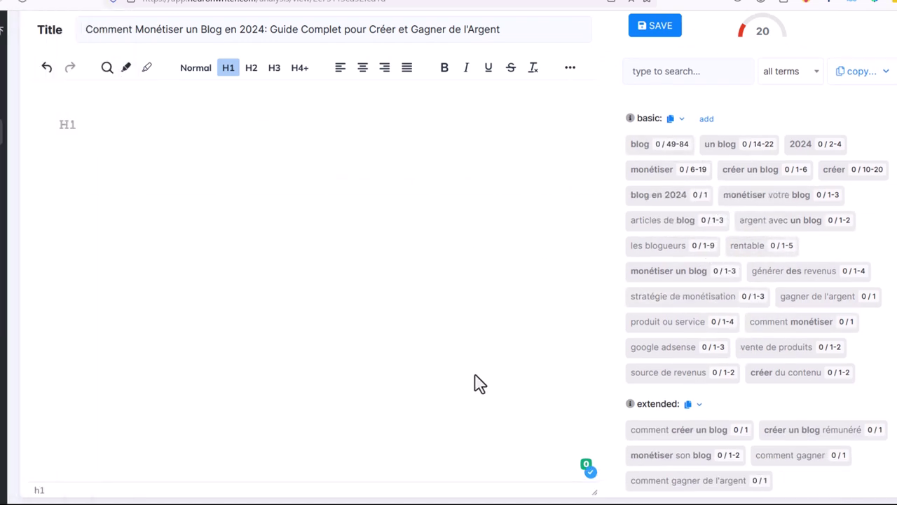
pyautogui.scroll(-4, 792, 347)
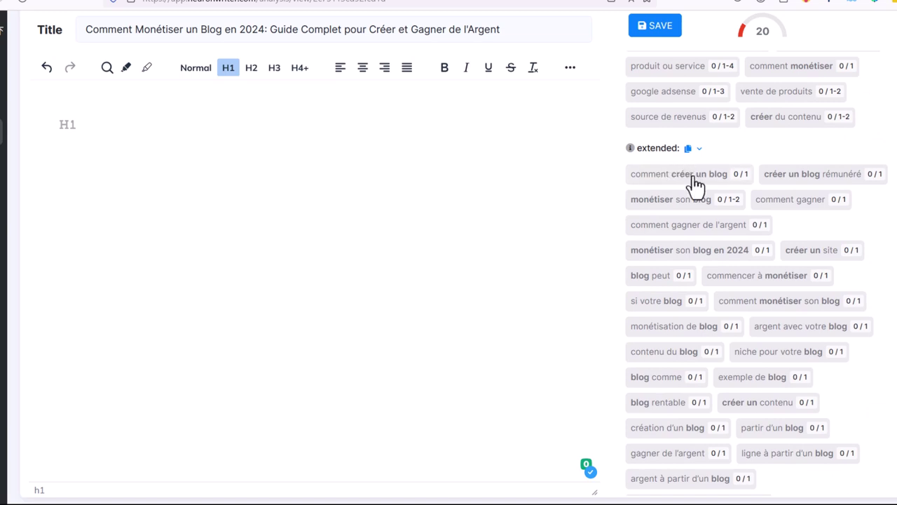
pyautogui.scroll(-10, 706, 257)
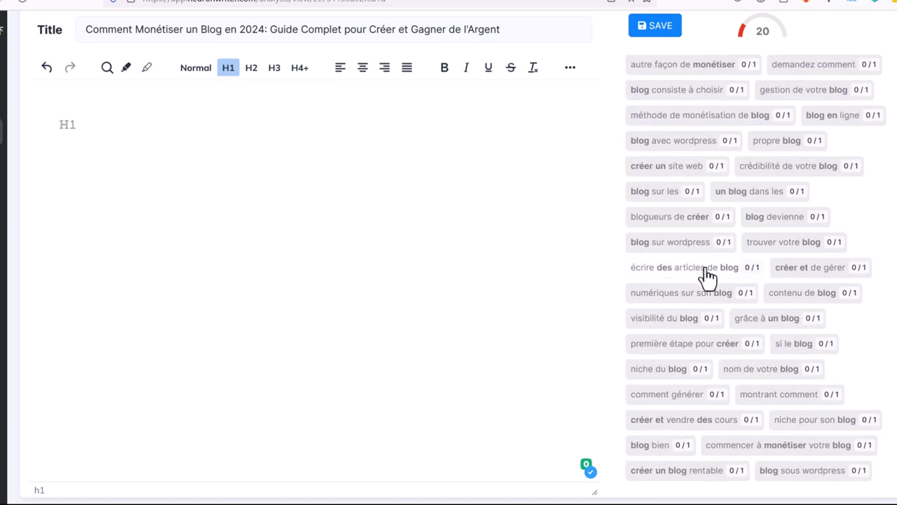
pyautogui.scroll(-5, 747, 336)
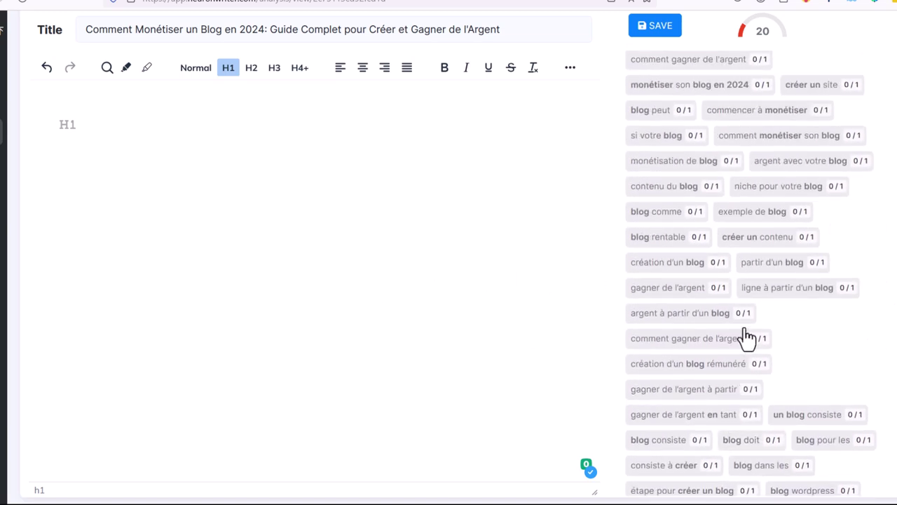
pyautogui.scroll(15, 748, 336)
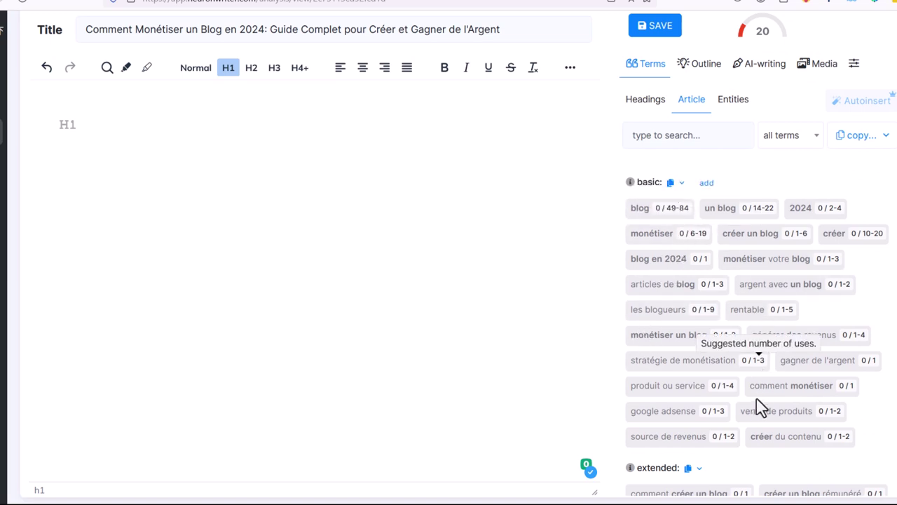